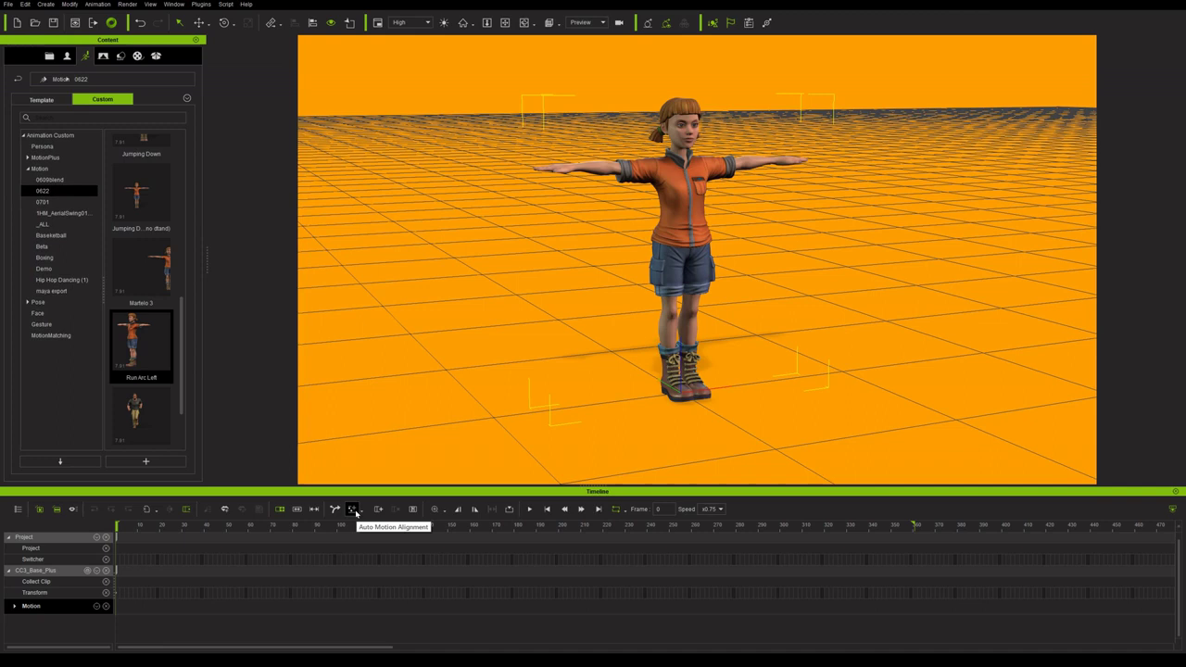
Step: View the available Auto Motion Alignment options without changing the setting
click(364, 512)
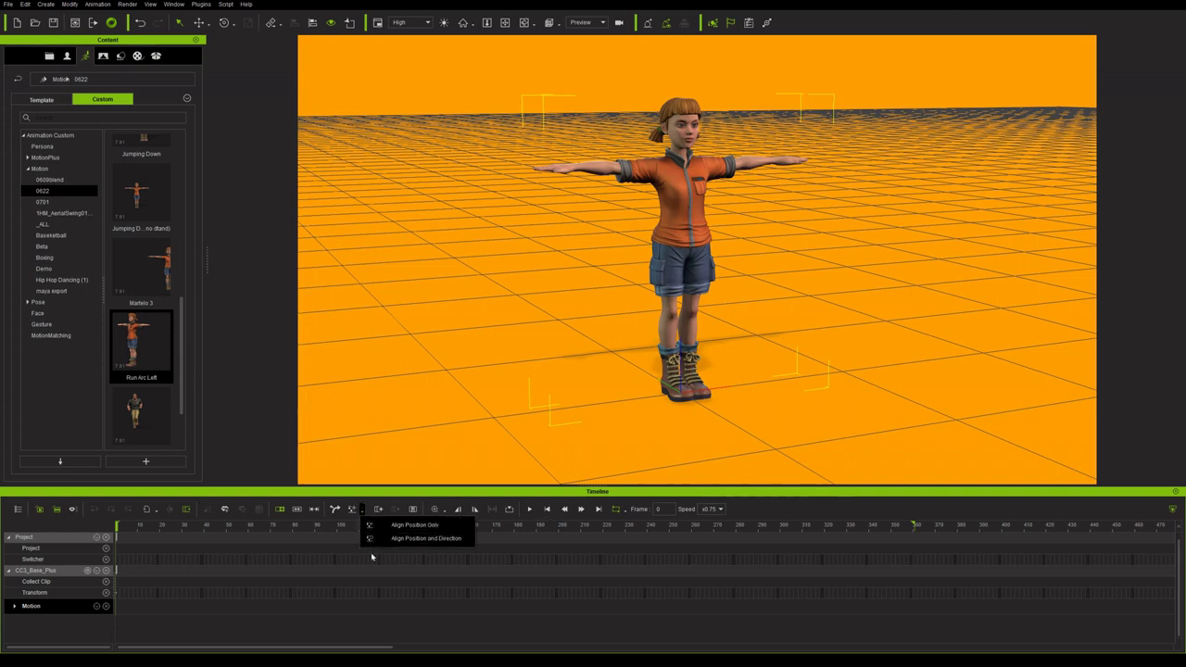
click(548, 509)
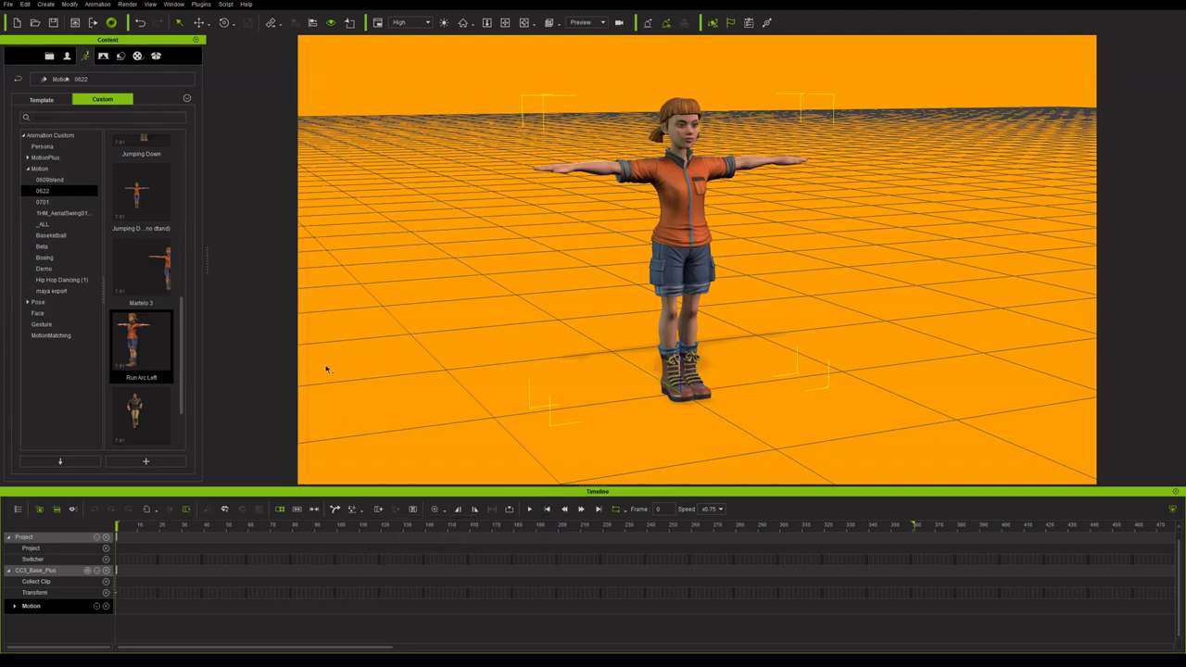
Step: Apply the Fast Run motion from the custom 0622 folder four times in a row to the character
right_drag(327, 370, 525, 312)
scroll(149, 297, up, 5)
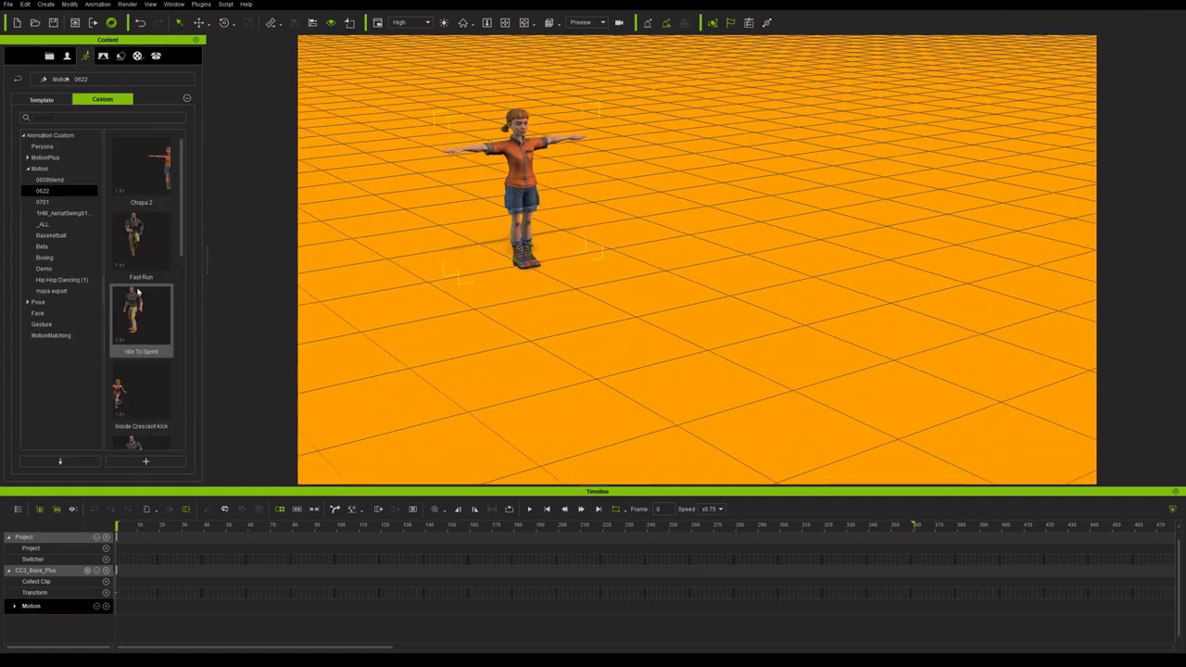
click(142, 277)
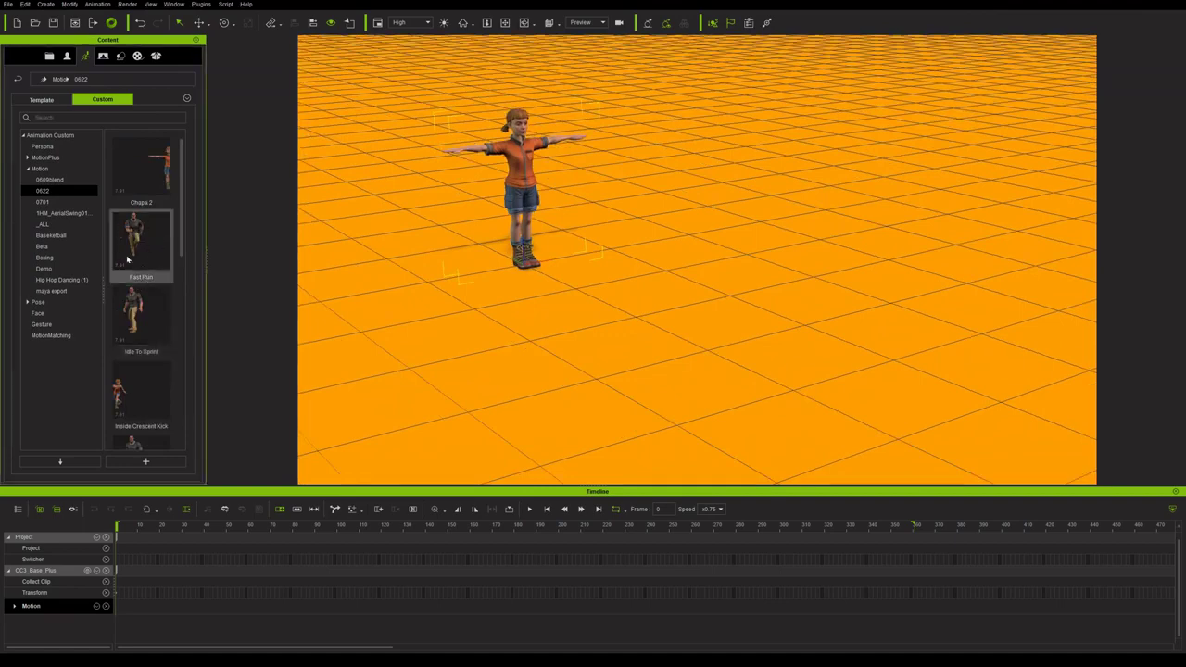
click(62, 461)
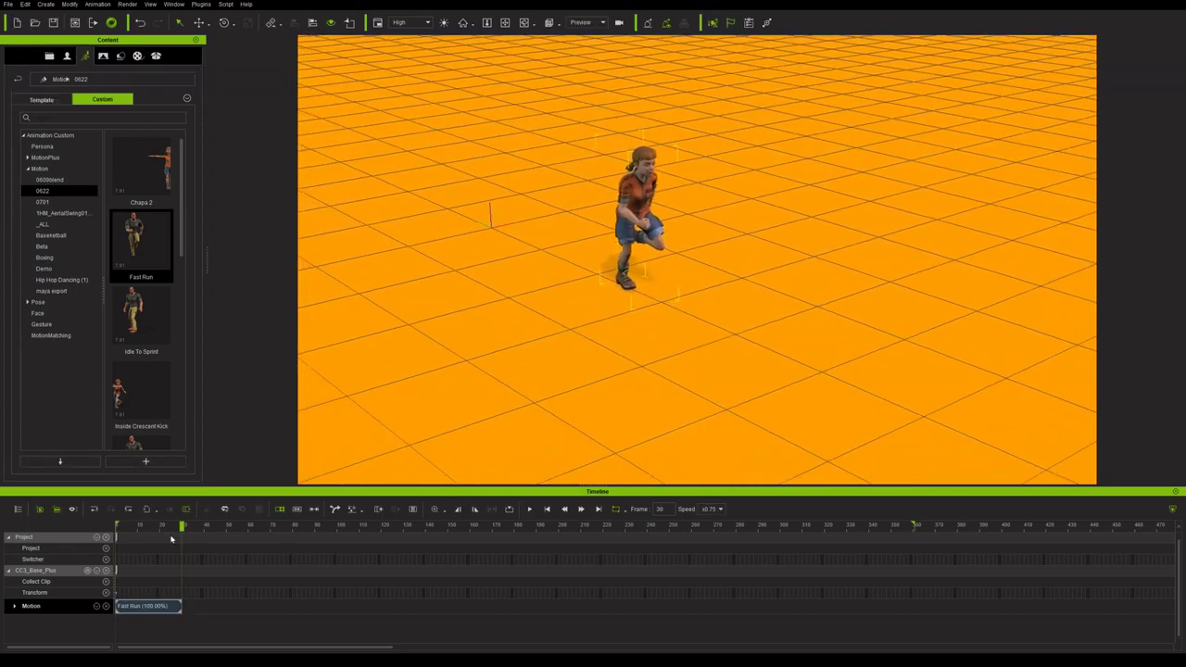
click(62, 461)
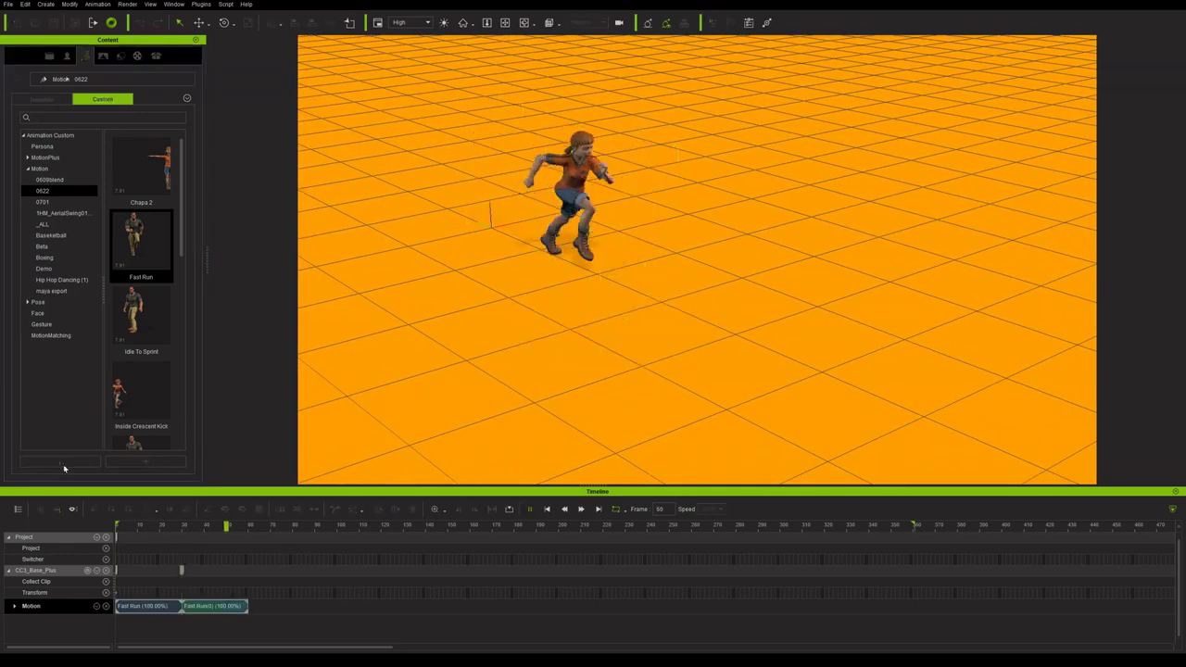
click(62, 462)
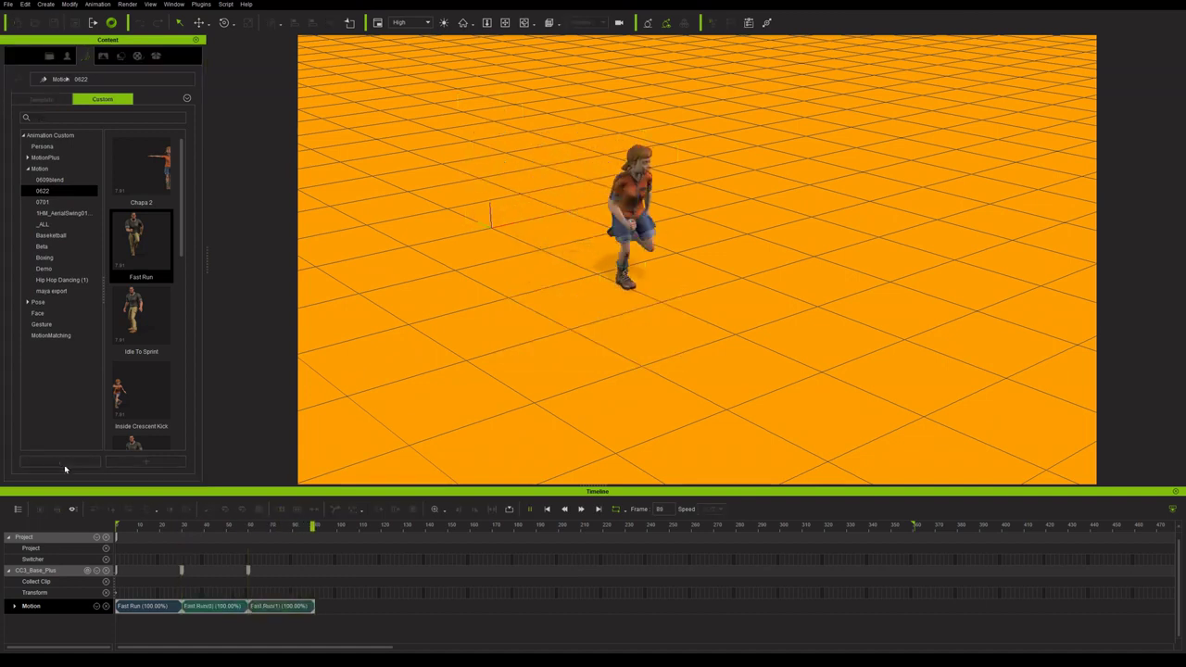
click(62, 461)
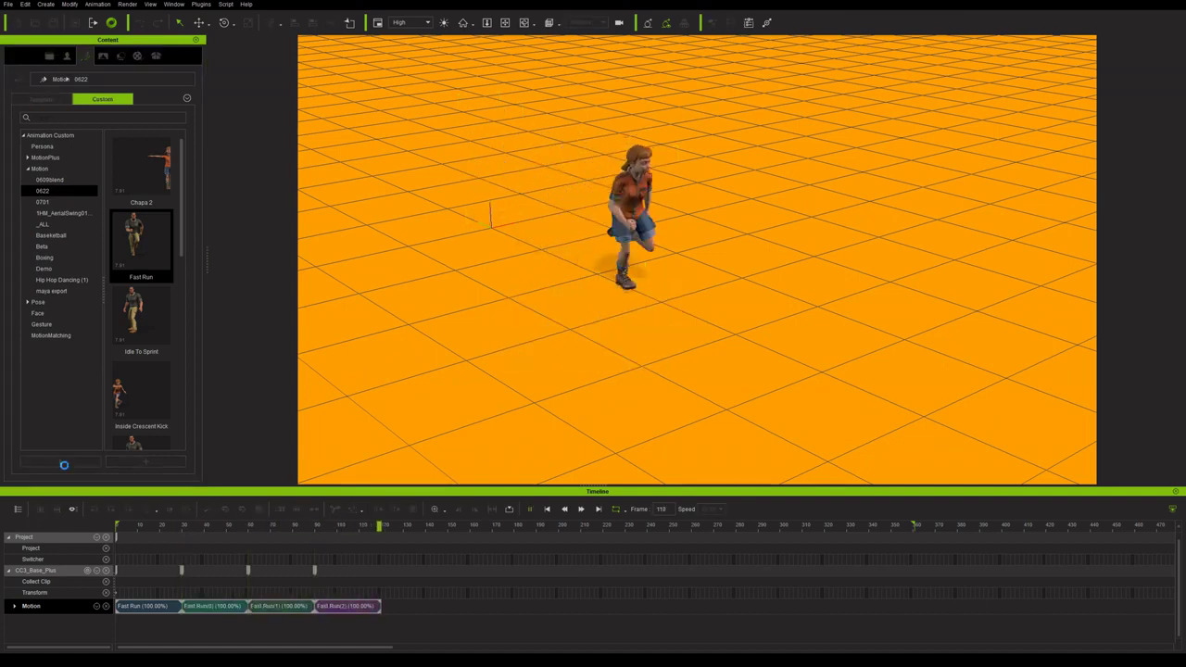
Step: Play the four Fast Run clips from the first frame and return to the start
click(547, 509)
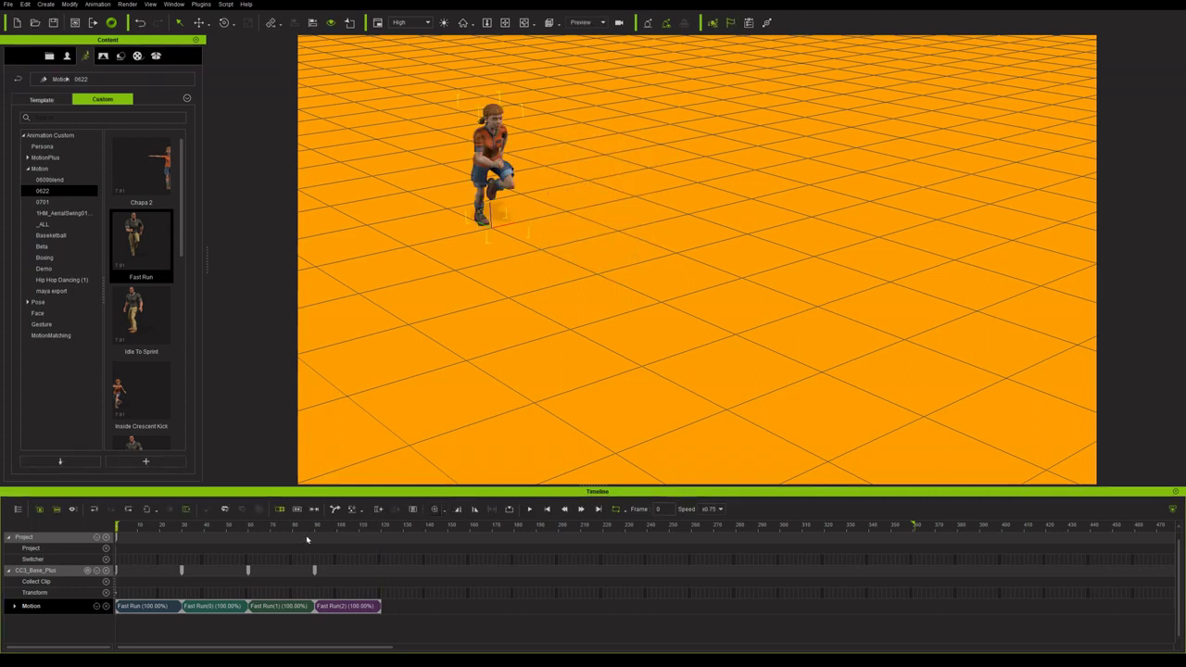
click(529, 510)
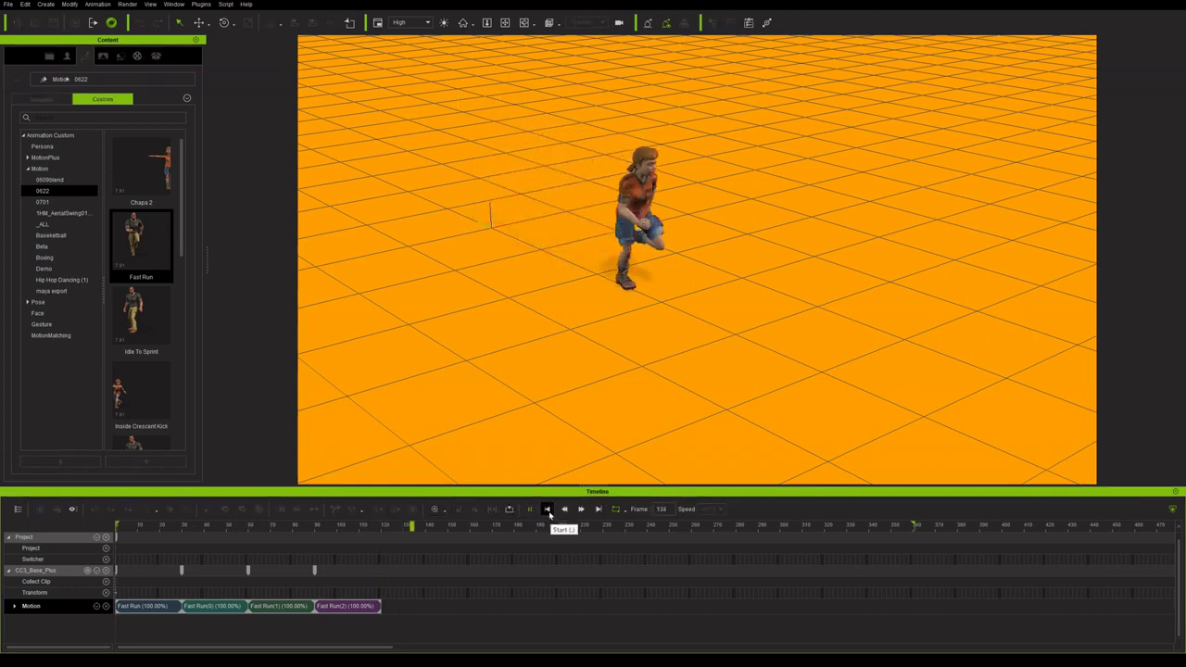
click(547, 509)
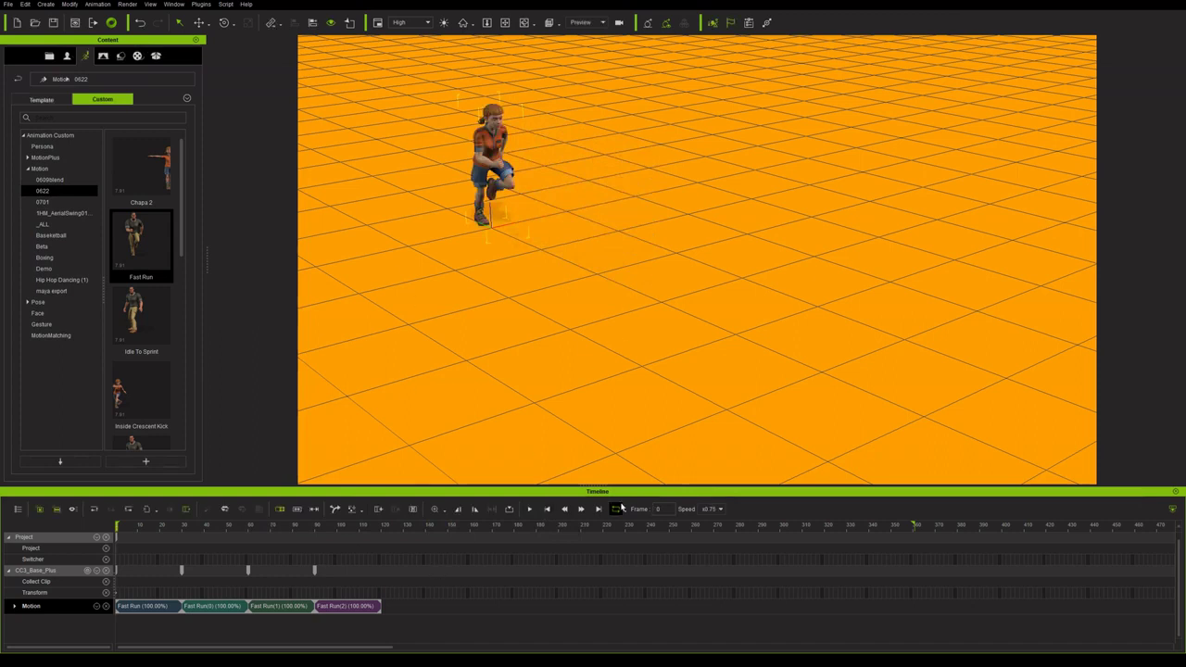
Step: Select all the Fast Run clips on the Motion track and delete them
click(364, 609)
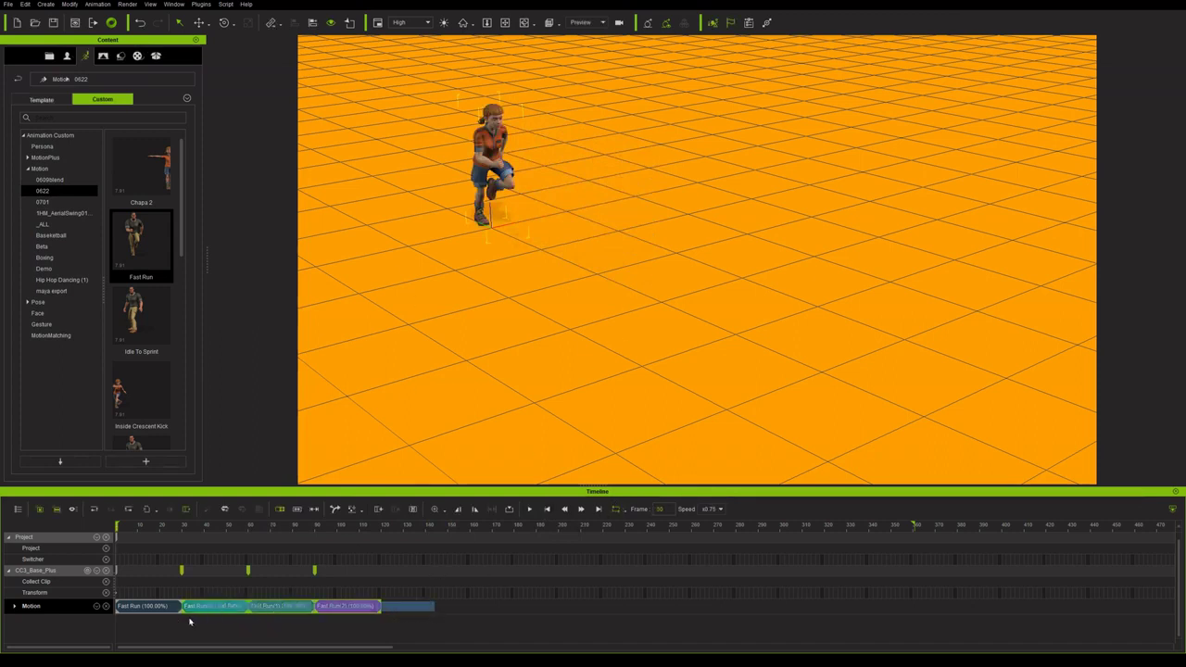
click(154, 618)
click(147, 509)
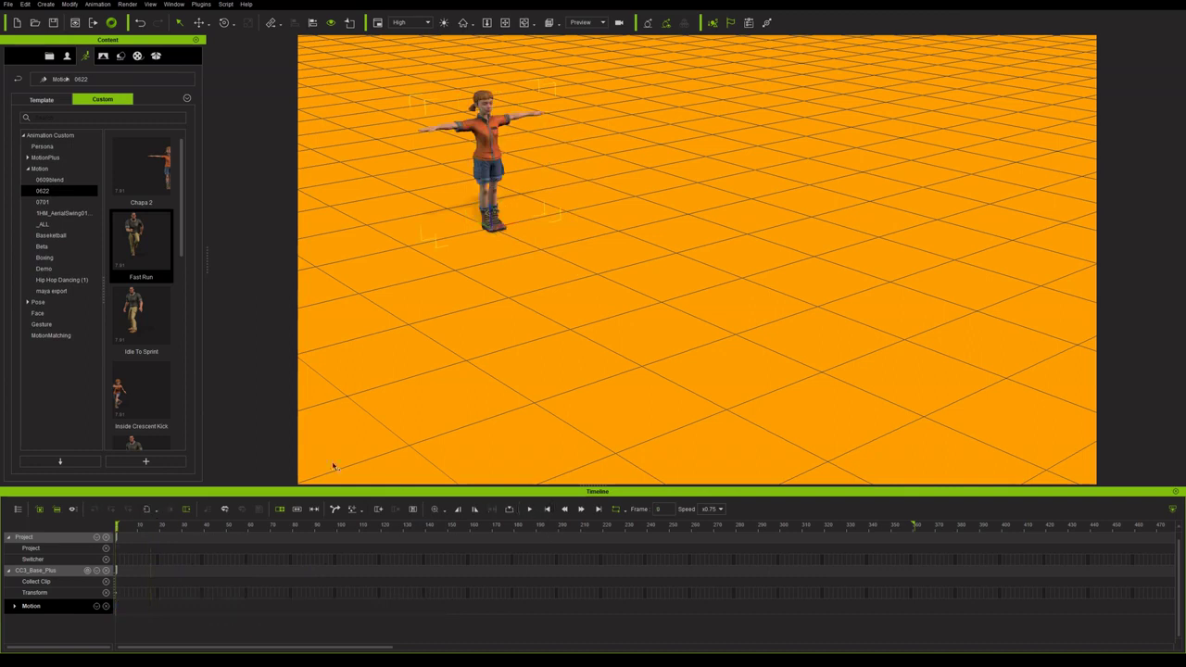
Step: Set Auto Motion Alignment to Align Position Only and apply the Fast Run motion four times in a row
click(362, 510)
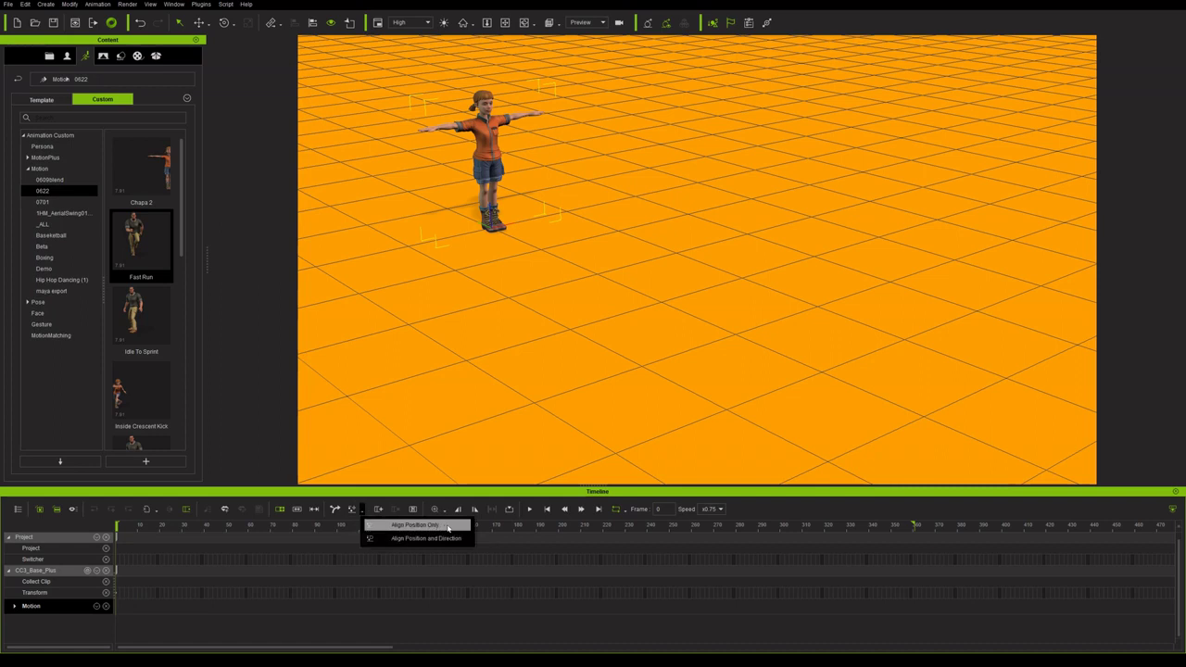
click(448, 528)
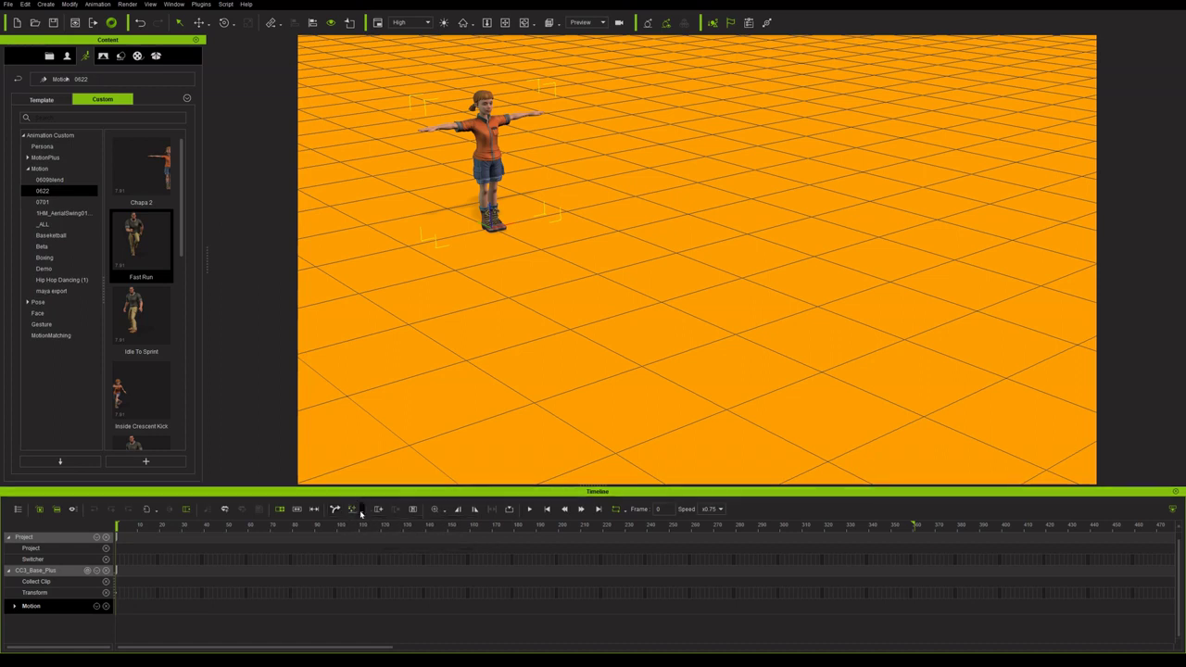
double_click(140, 250)
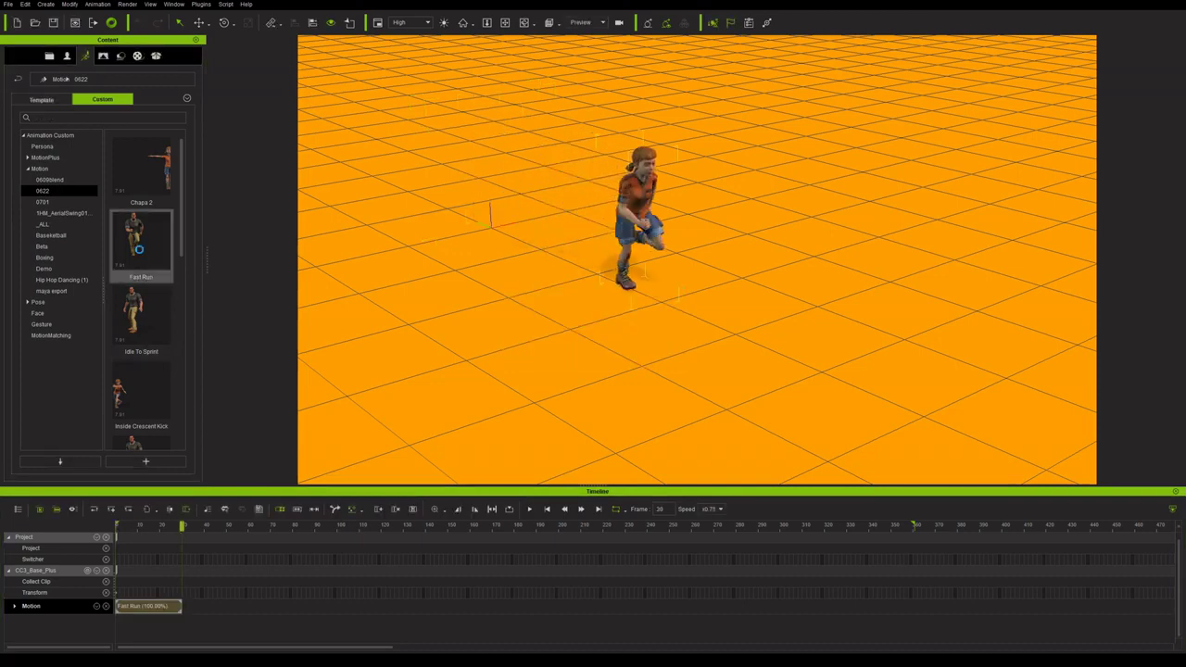
double_click(140, 250)
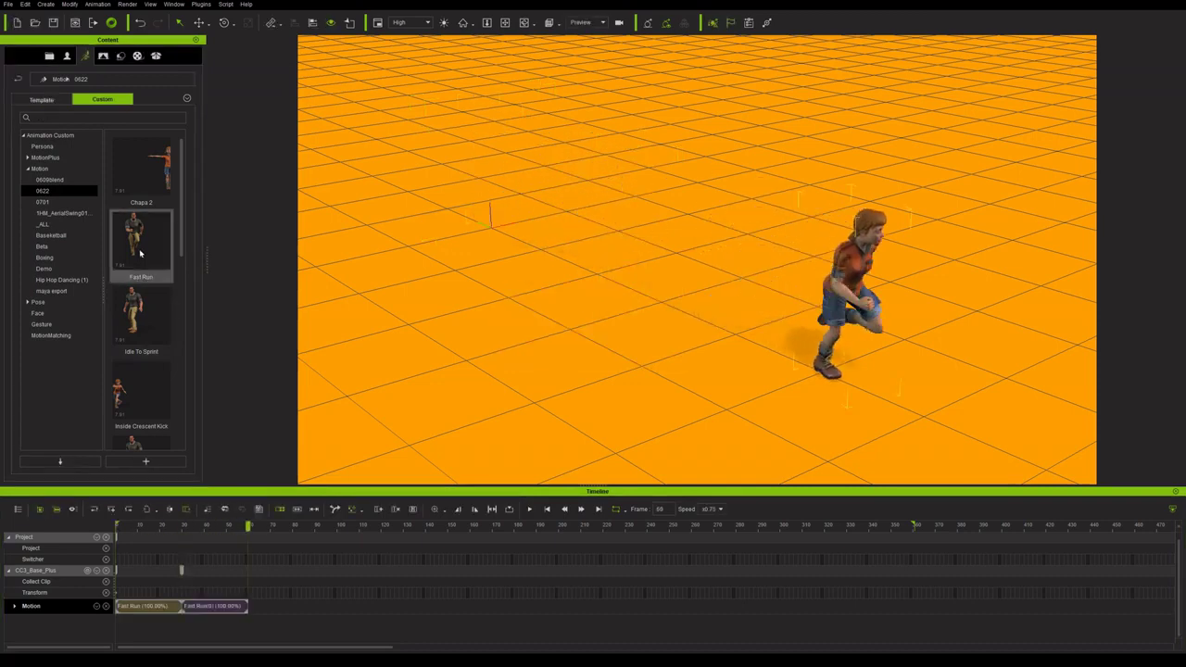
double_click(140, 250)
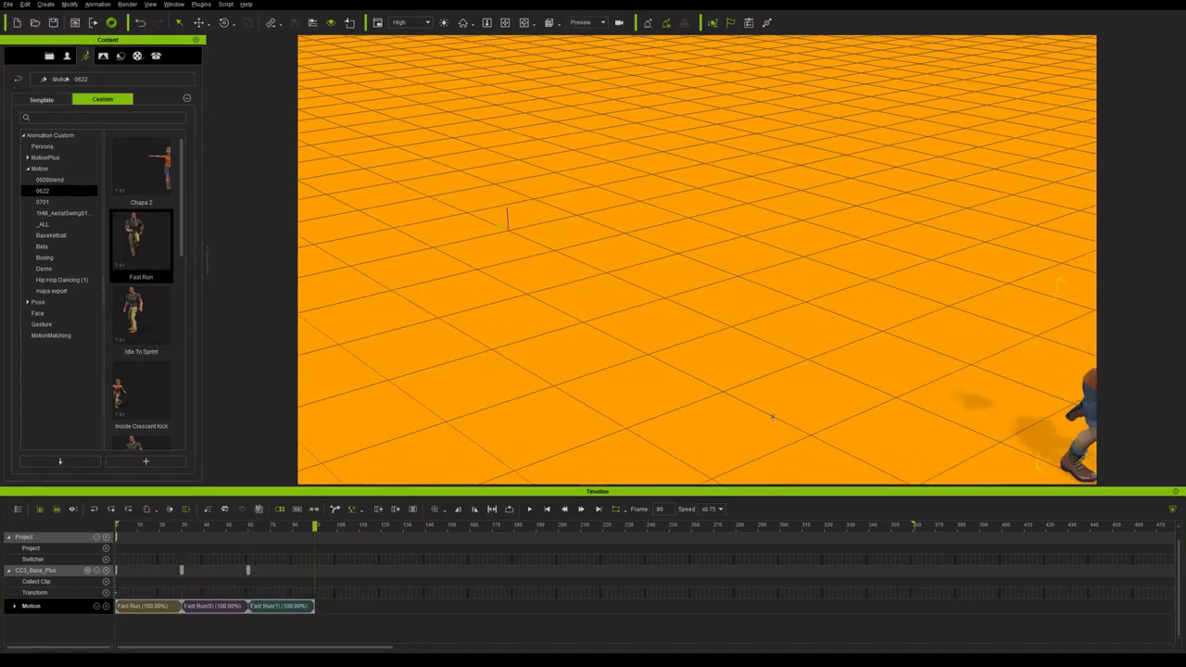
double_click(153, 255)
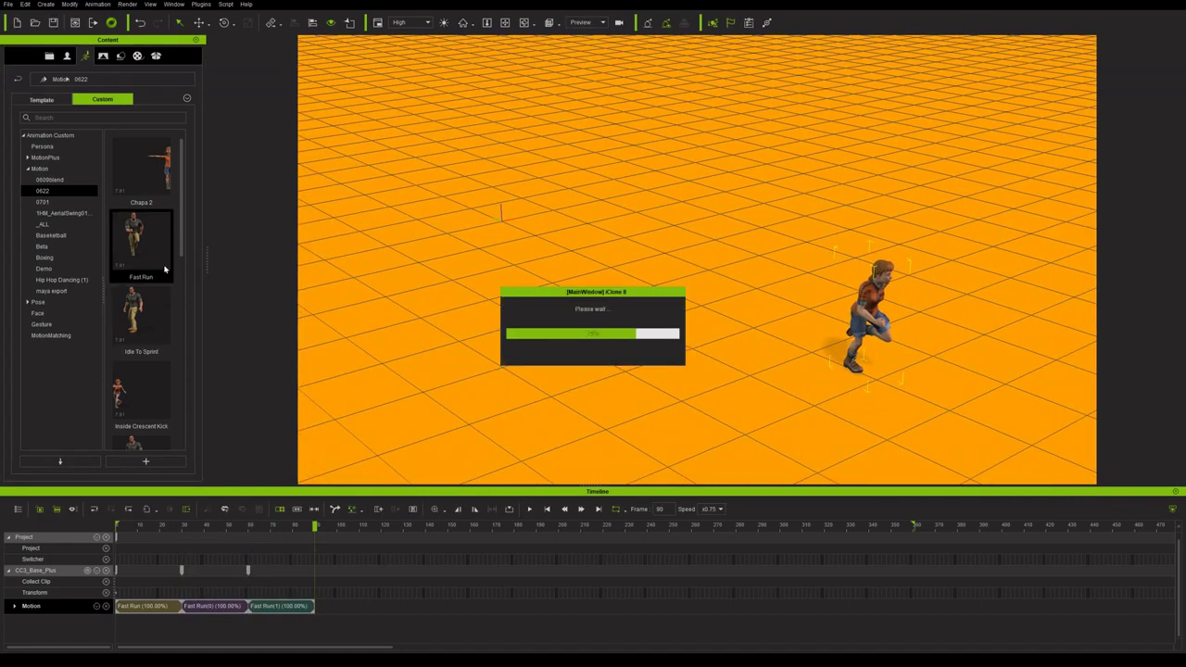
Step: Play the position-aligned Fast Run sequence from the first frame and return to the start
click(548, 510)
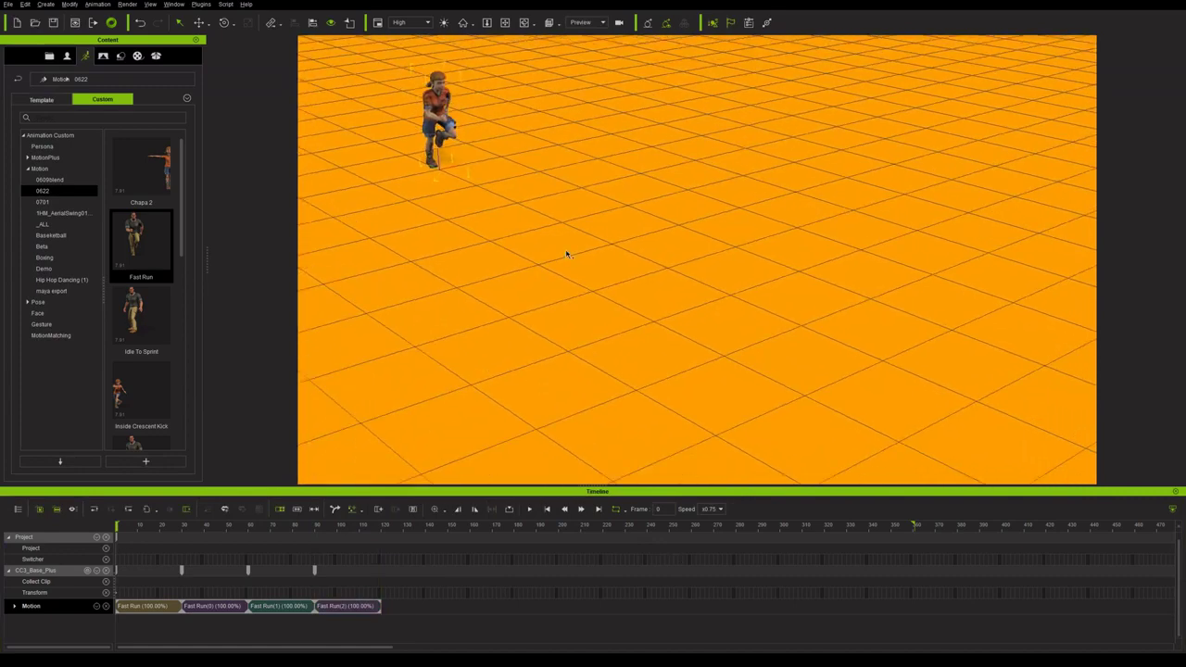
click(534, 510)
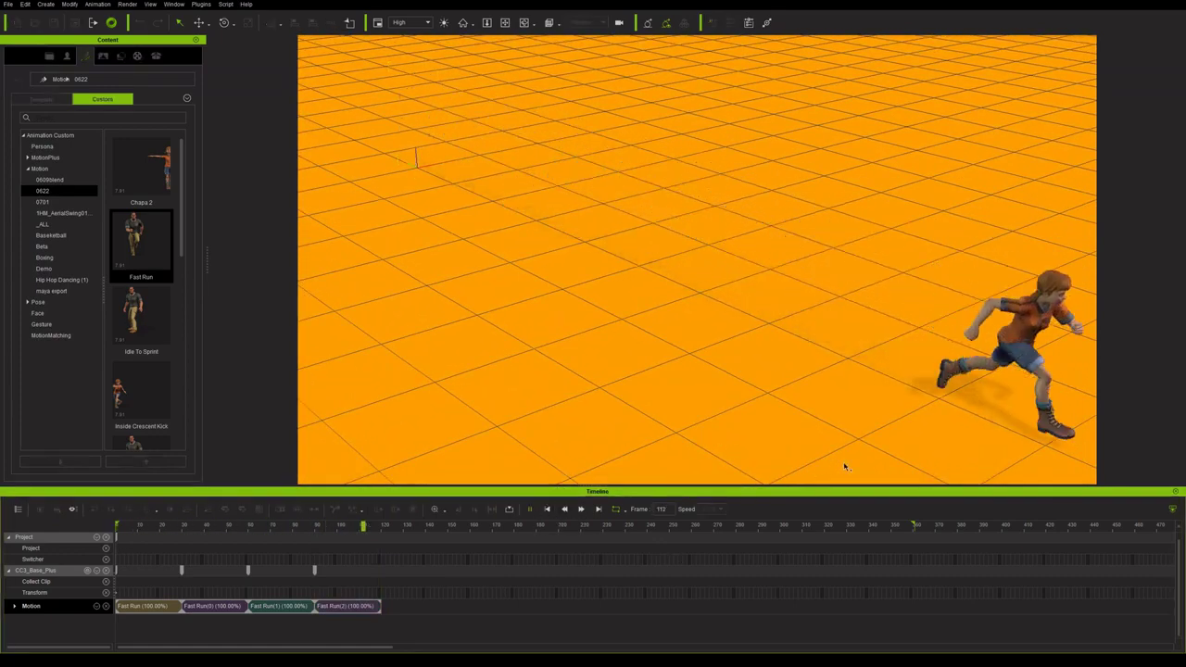
click(547, 509)
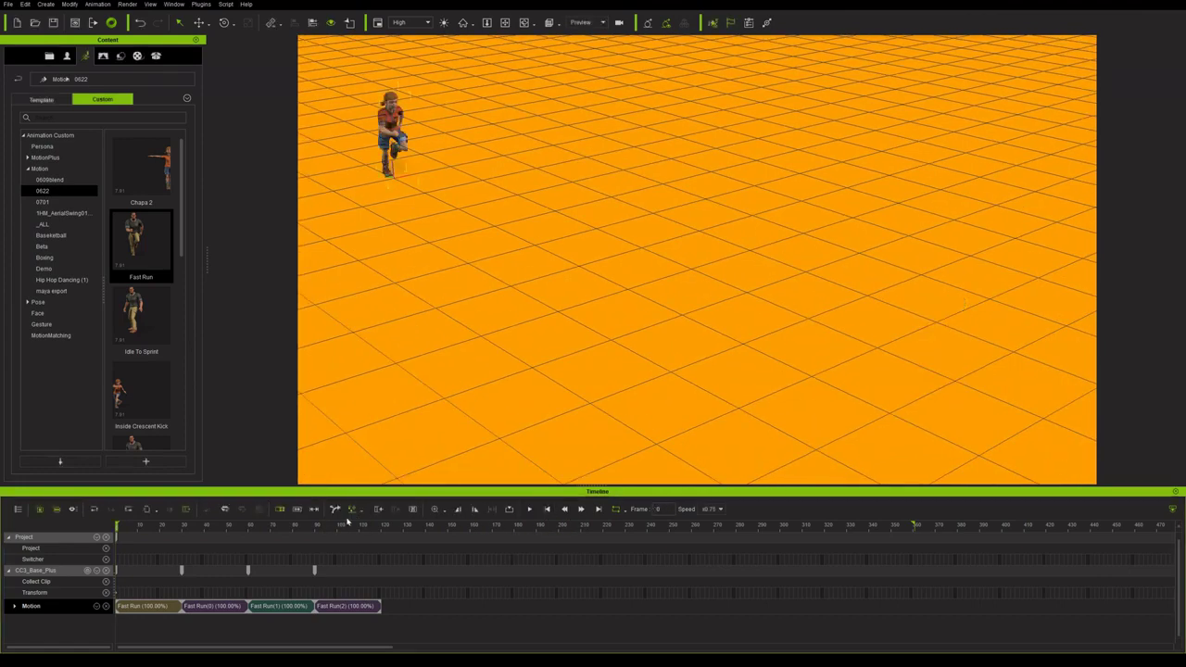
Step: Copy the last Fast Run clip and paste it at frame 120, directly after the fourth clip
right_click(328, 608)
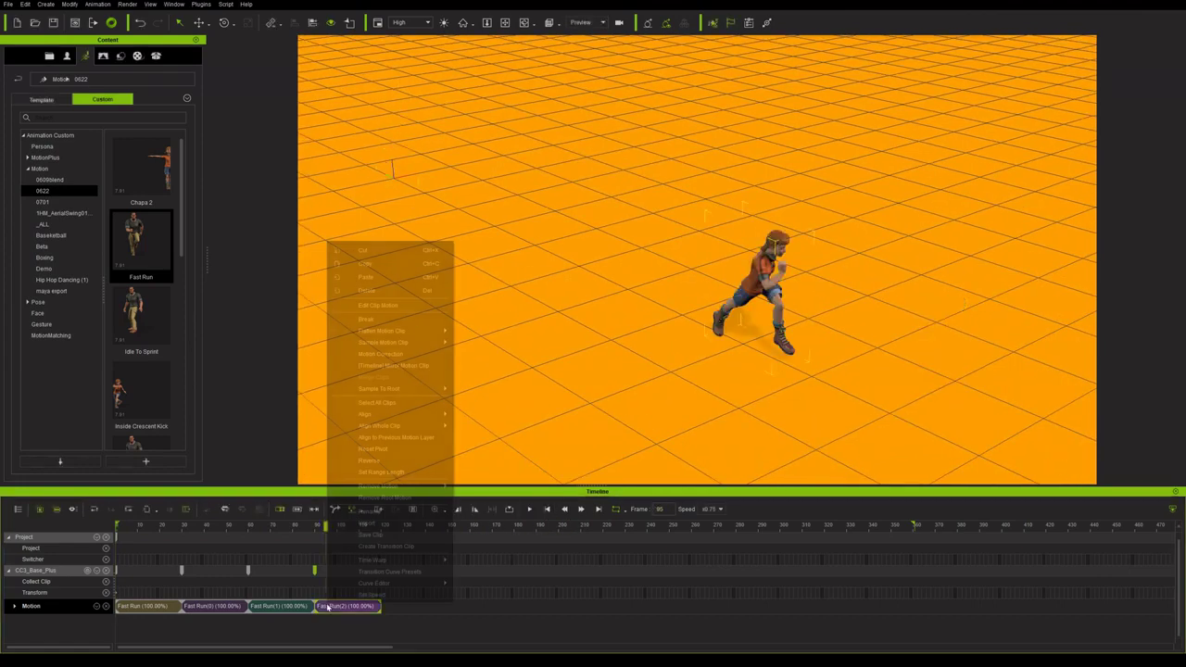
click(378, 275)
click(383, 526)
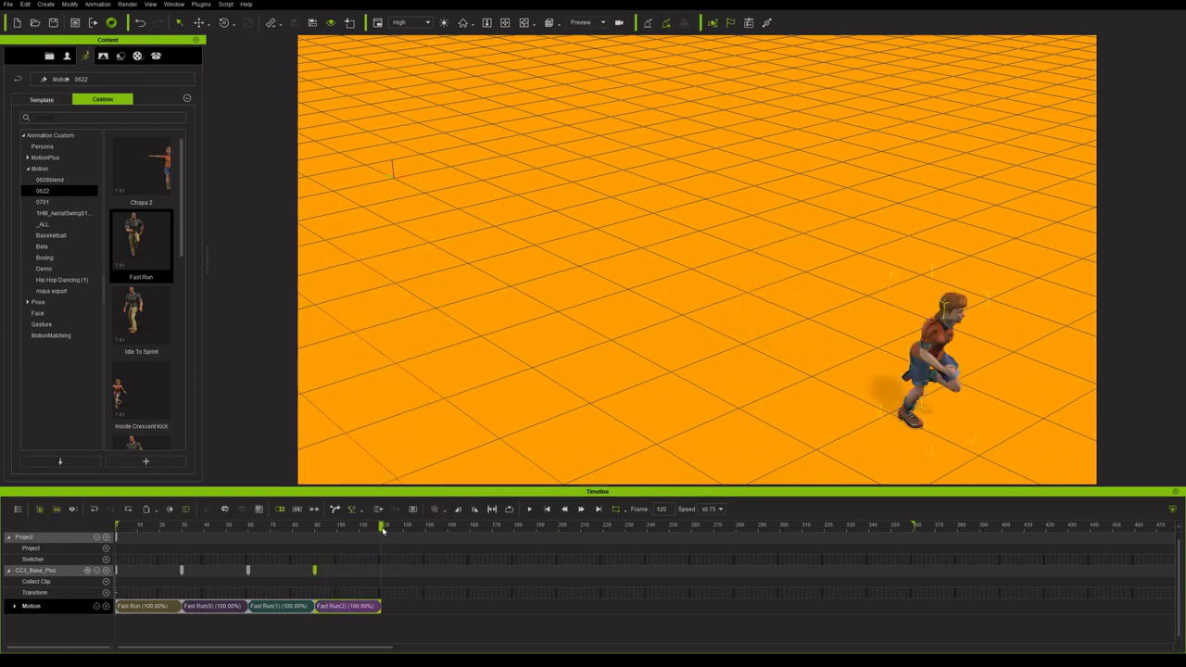
right_click(385, 609)
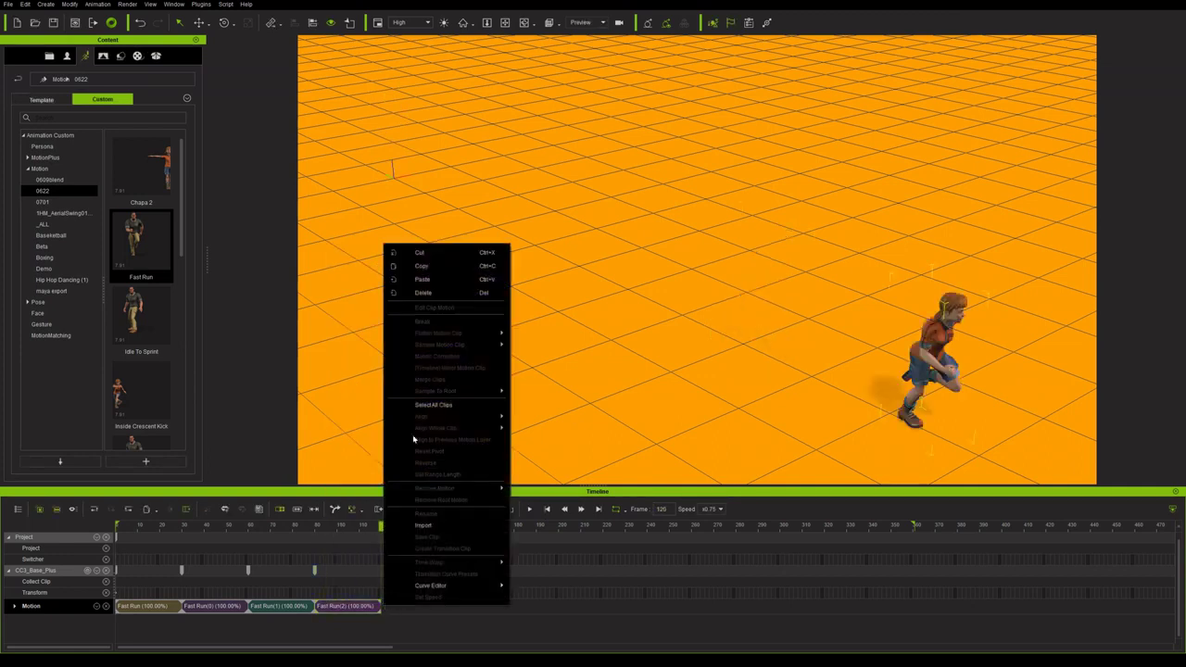
click(433, 283)
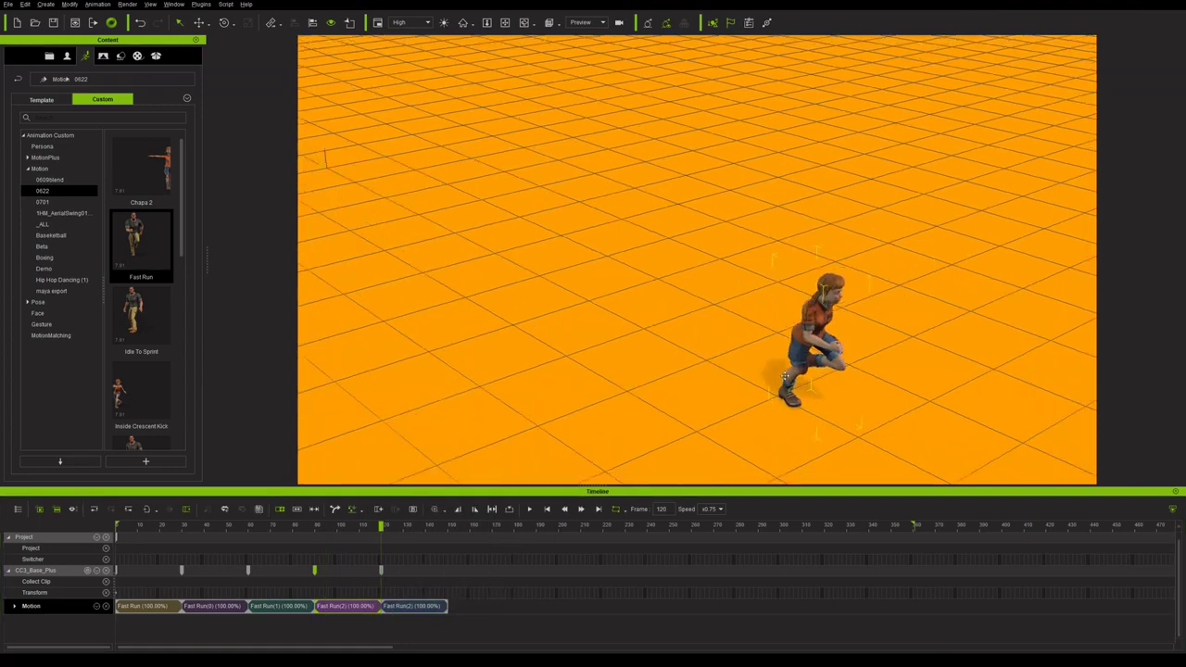
Step: Play the transition from the fourth clip into the pasted clip and delete the pasted clip
click(325, 526)
click(530, 509)
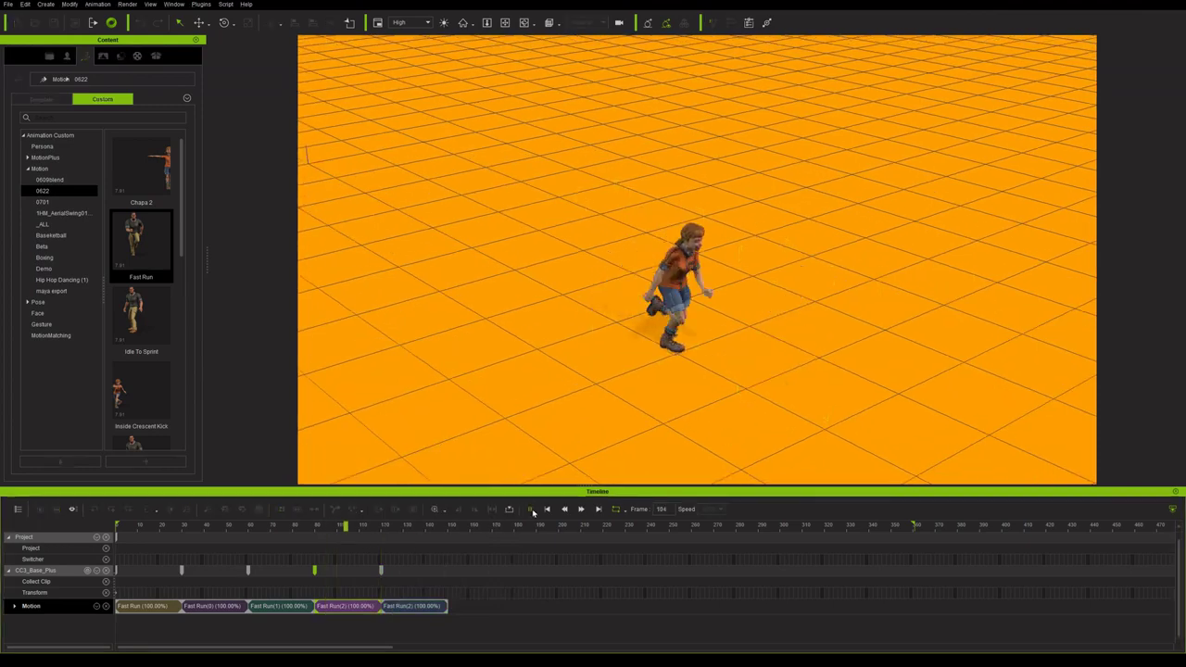
click(386, 610)
key(Delete)
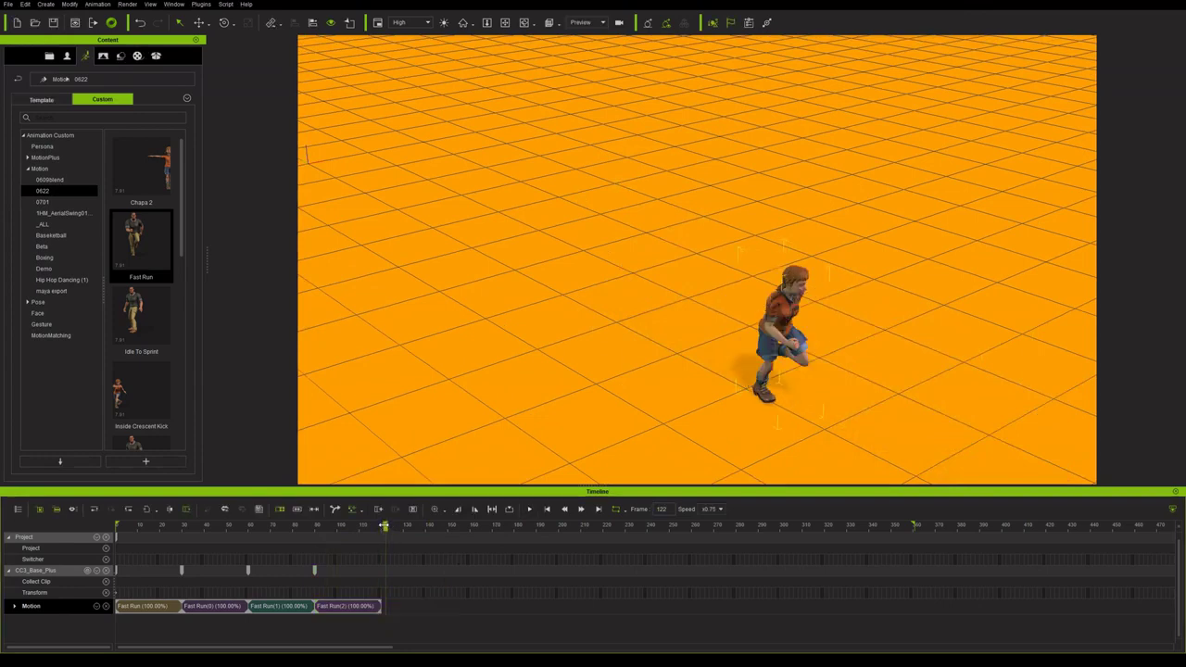
Step: Paste the copied Fast Run clip again at frame 120 and play the transition into it
right_click(383, 617)
click(438, 285)
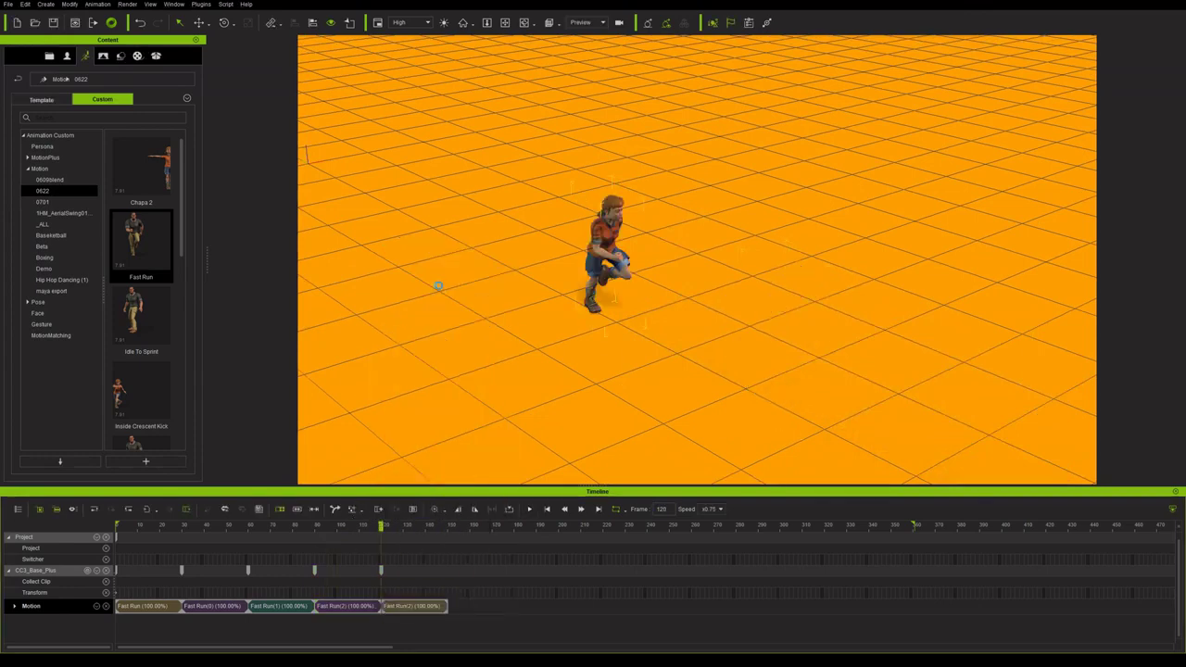
click(311, 525)
click(530, 510)
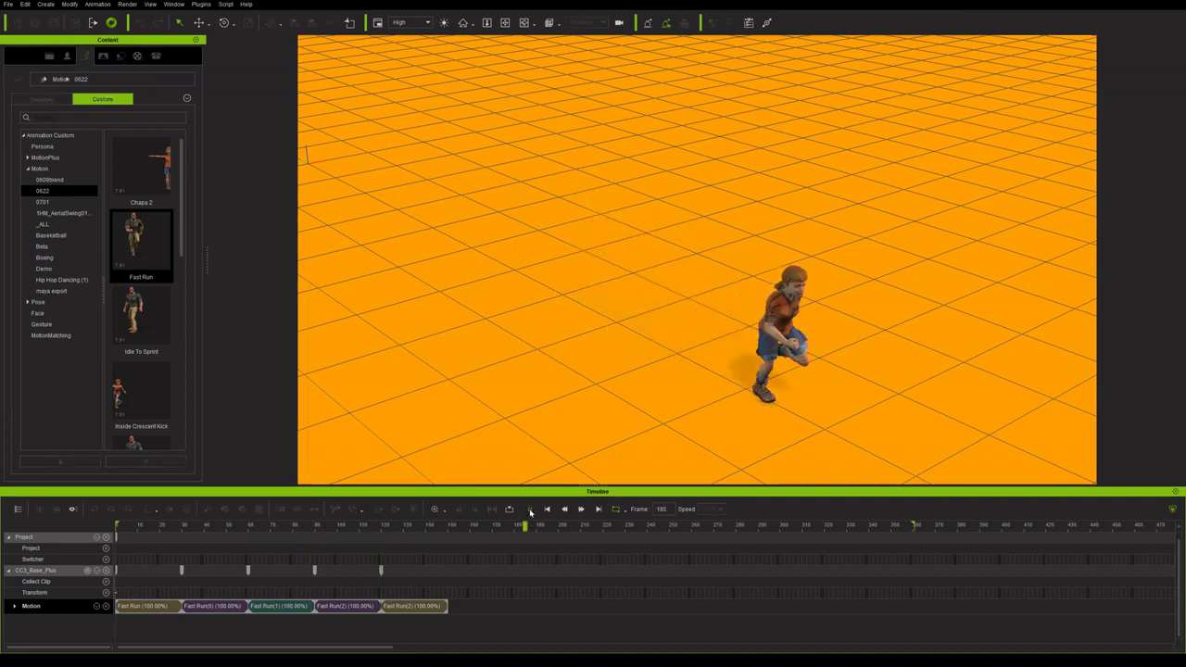
click(530, 509)
Step: Delete the pasted clip and the fourth Fast Run clip from the end of the Motion track
click(424, 607)
key(Delete)
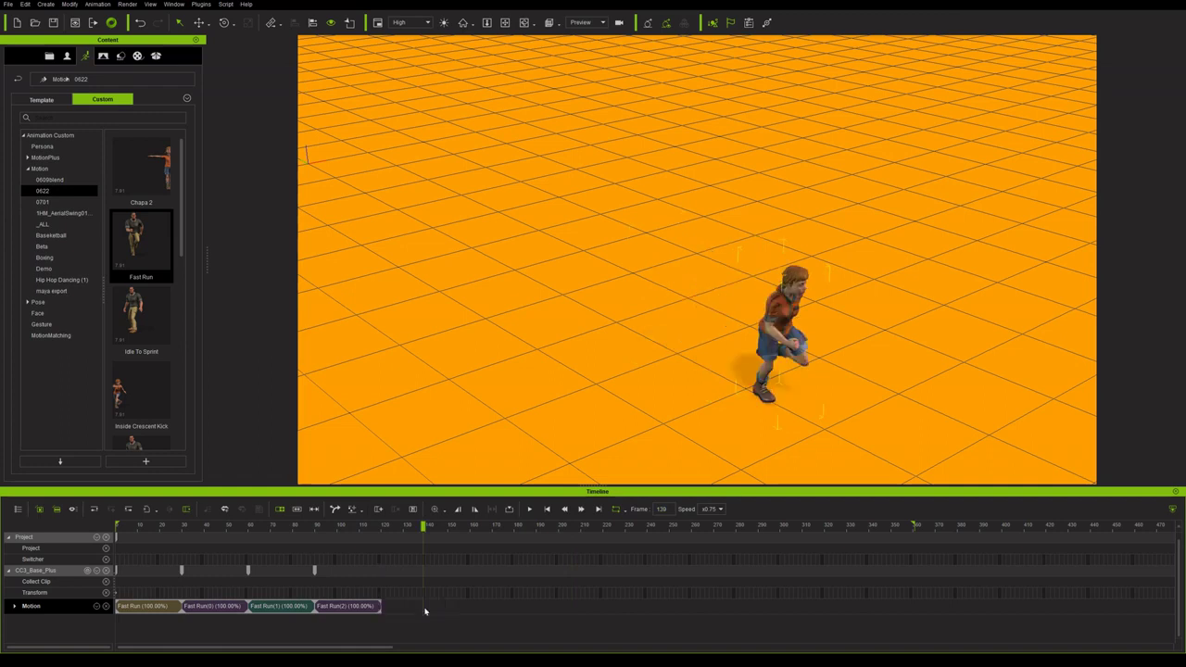
key(Delete)
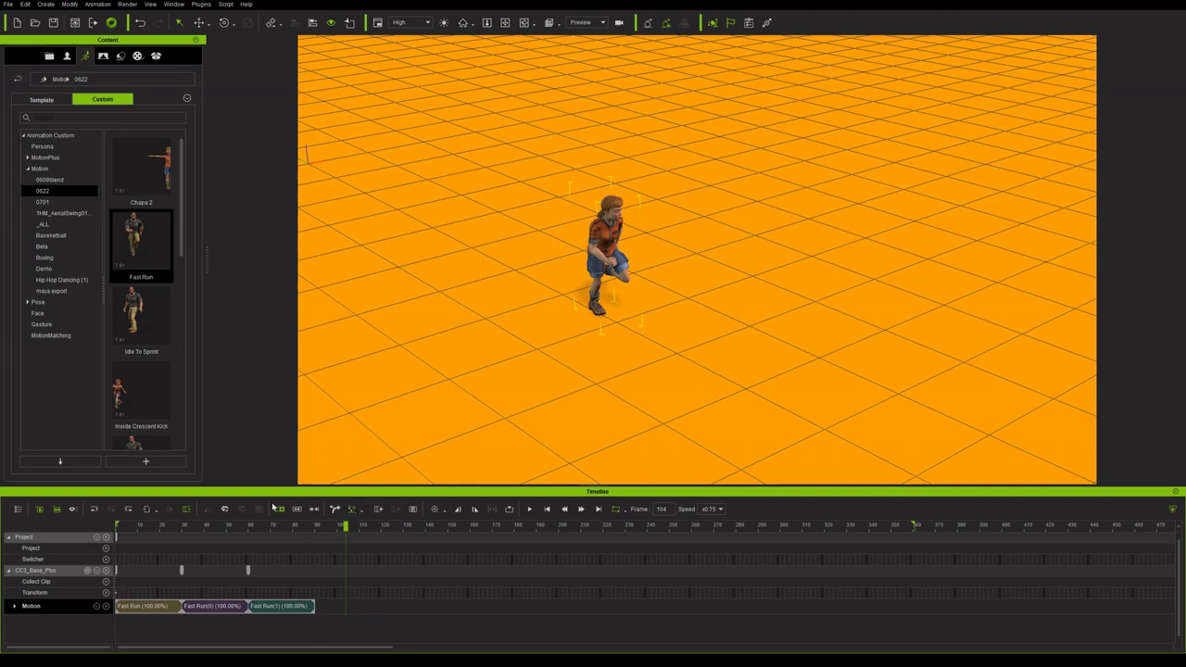
Step: Apply the Run Arc Left motion to the character at frame 90, after the third Fast Run clip, and scrub back through it
drag(179, 206, 188, 387)
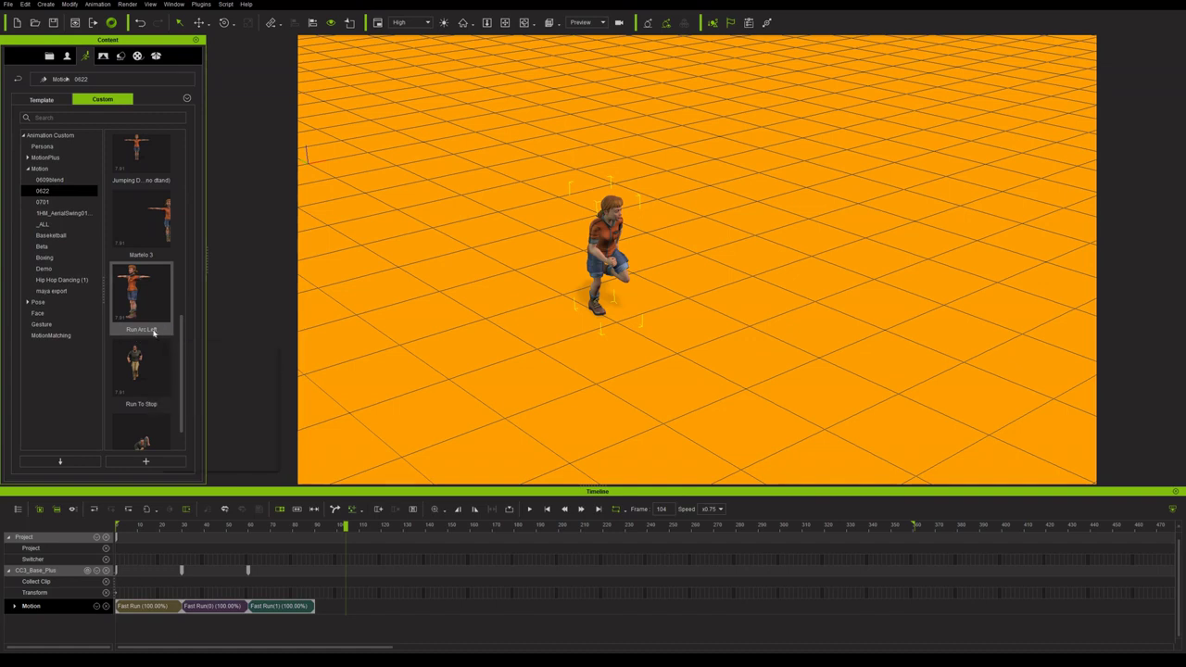
mouse_move(154, 333)
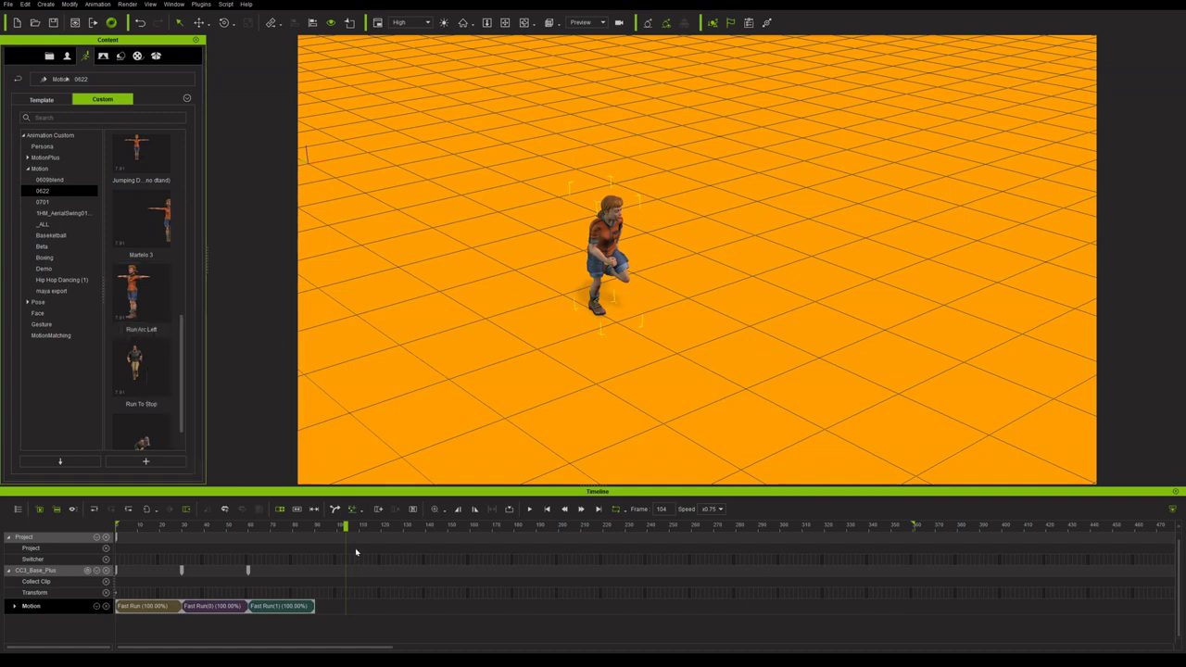
click(323, 527)
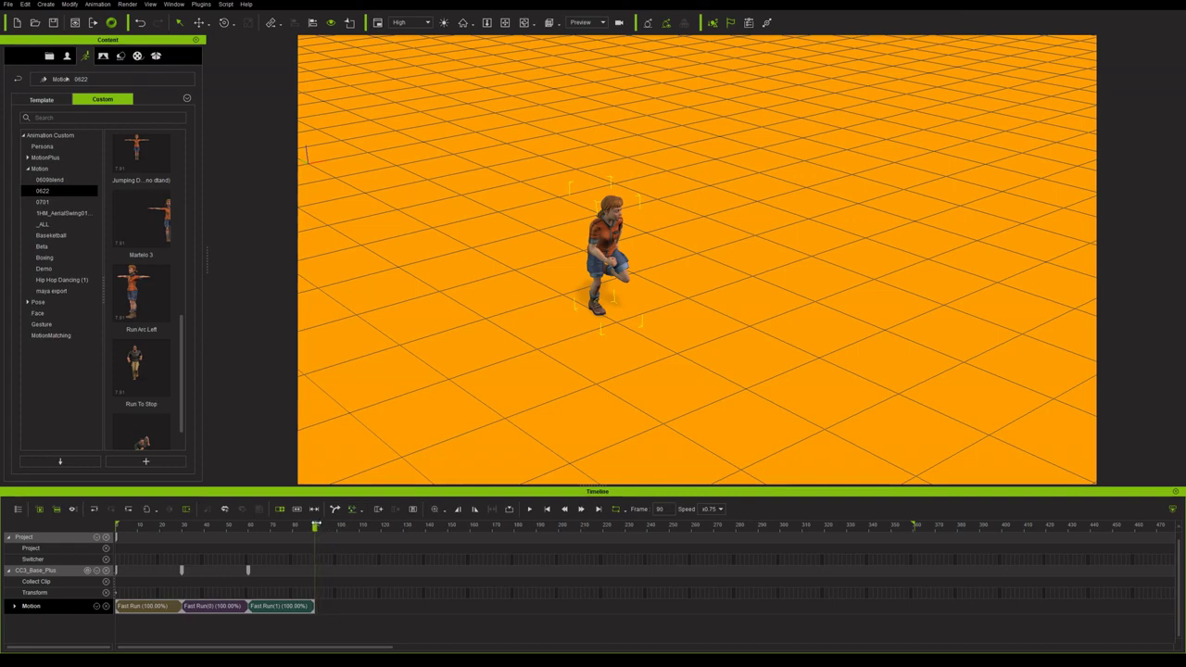
drag(135, 294, 615, 333)
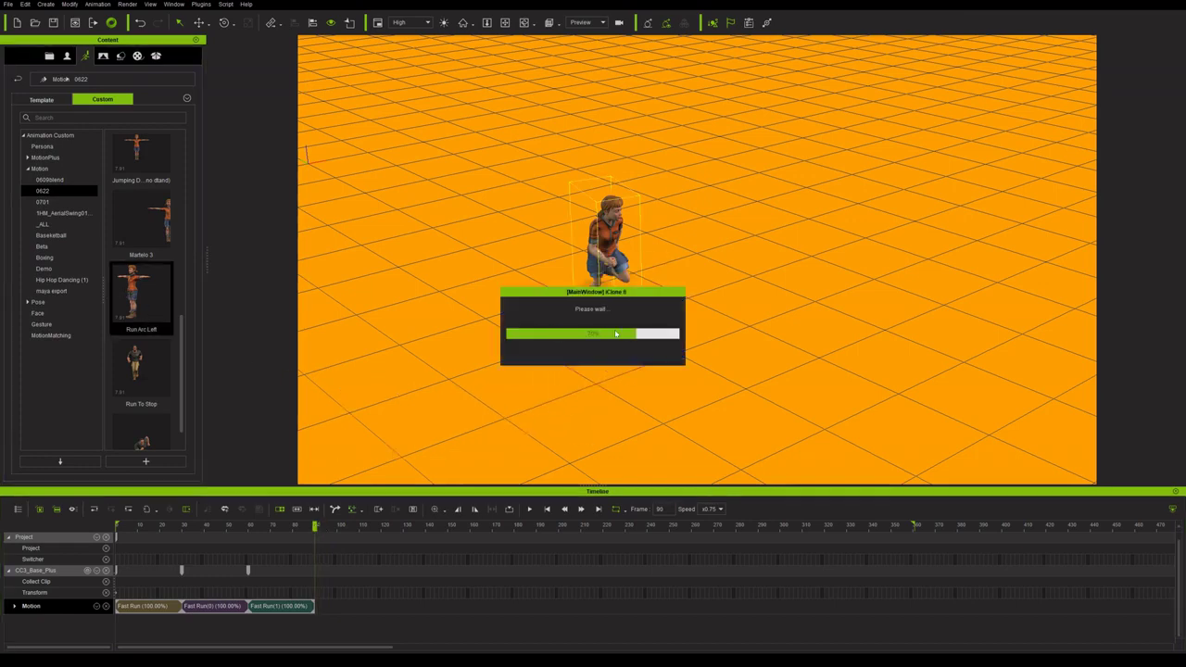
scroll(723, 390, up, 2)
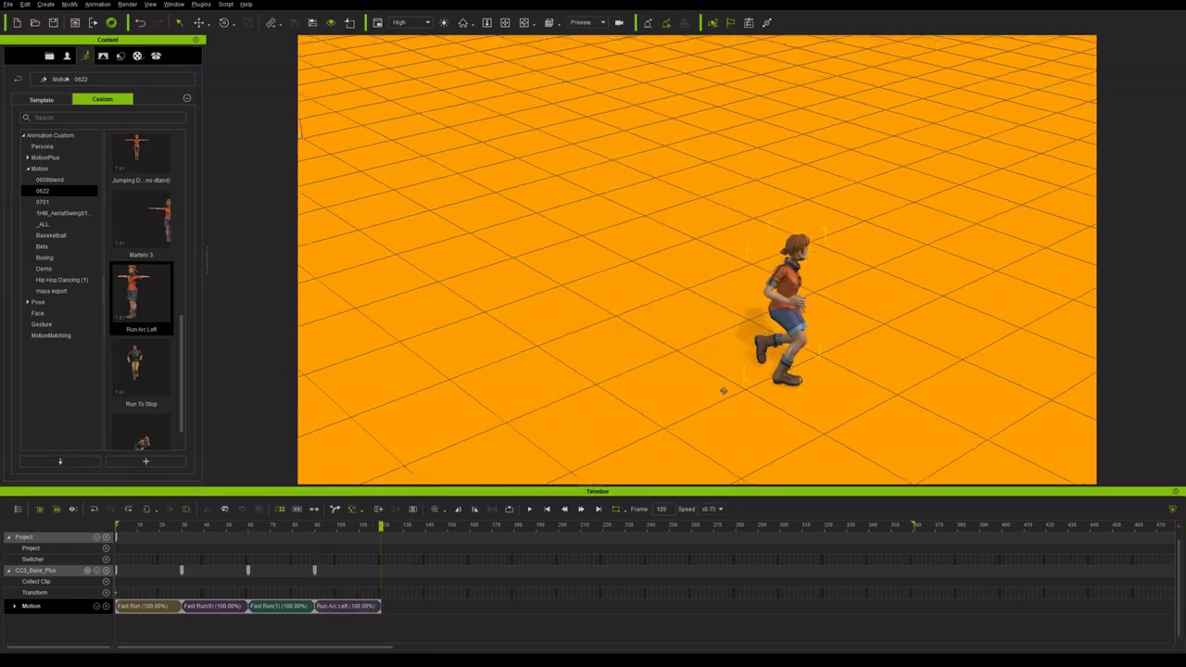
drag(371, 529, 326, 526)
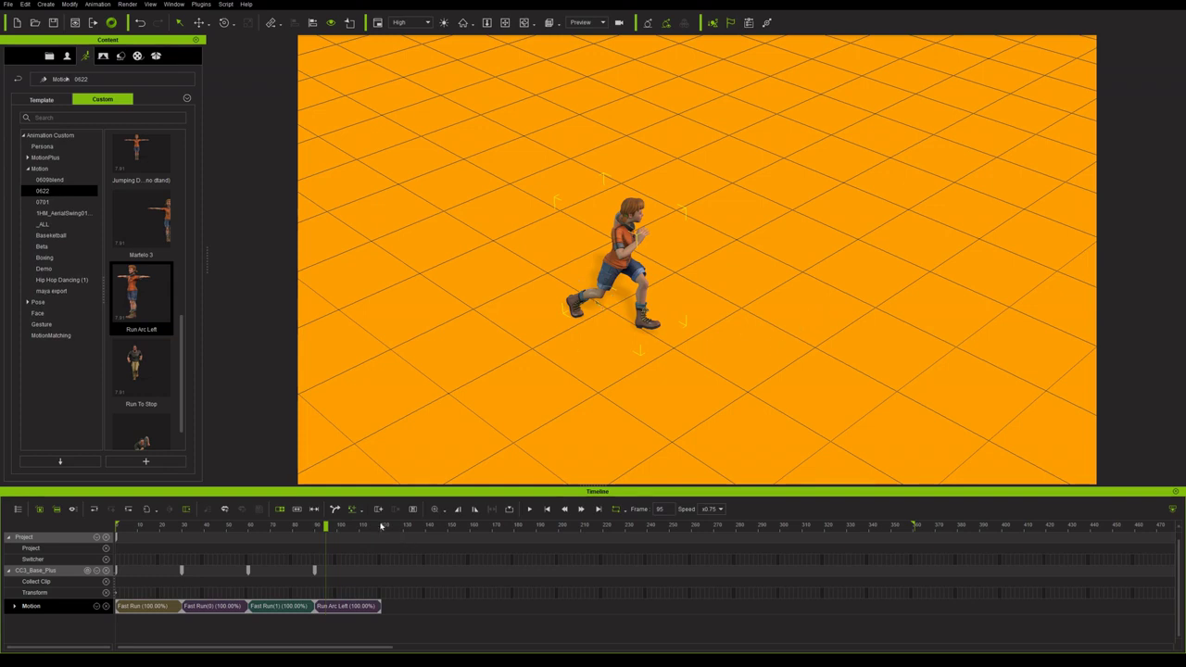
Step: Append three more Run Arc Left clips to the Motion track, from frame 120 to frame 210
click(381, 525)
double_click(141, 295)
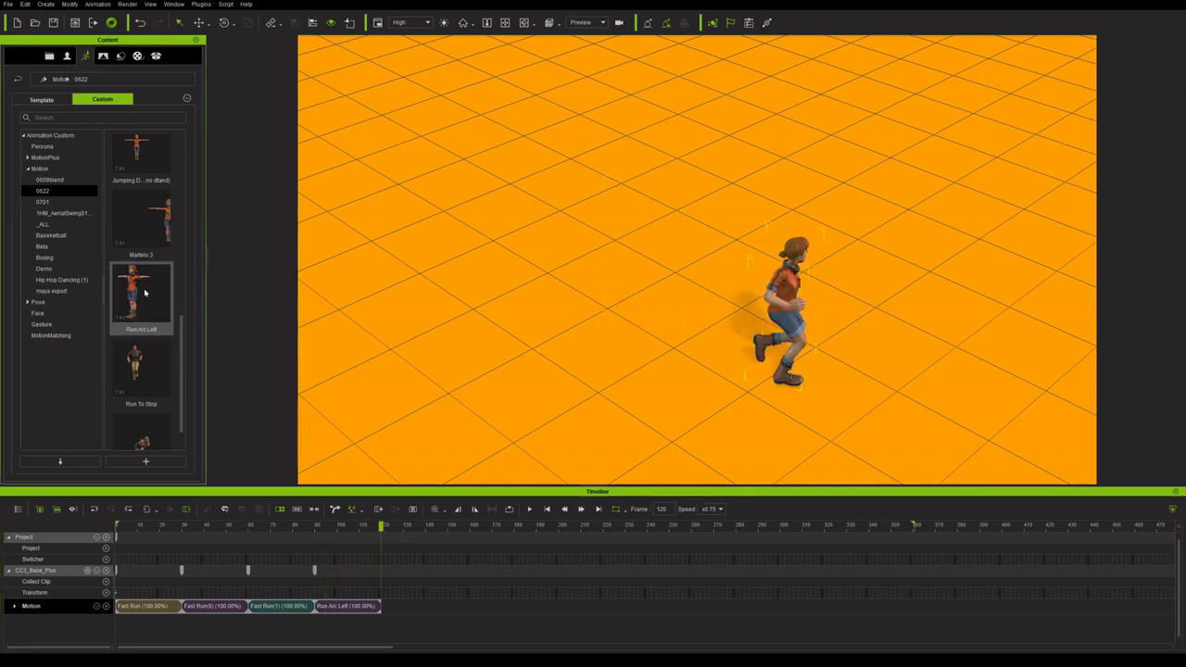
key(space)
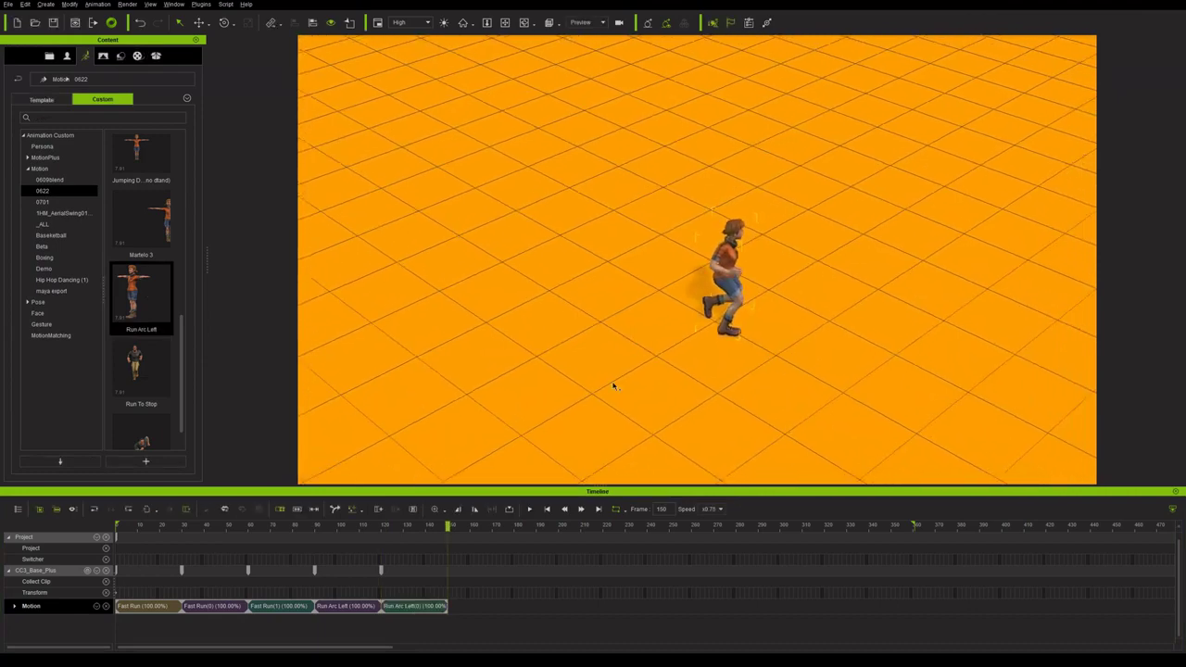
click(77, 465)
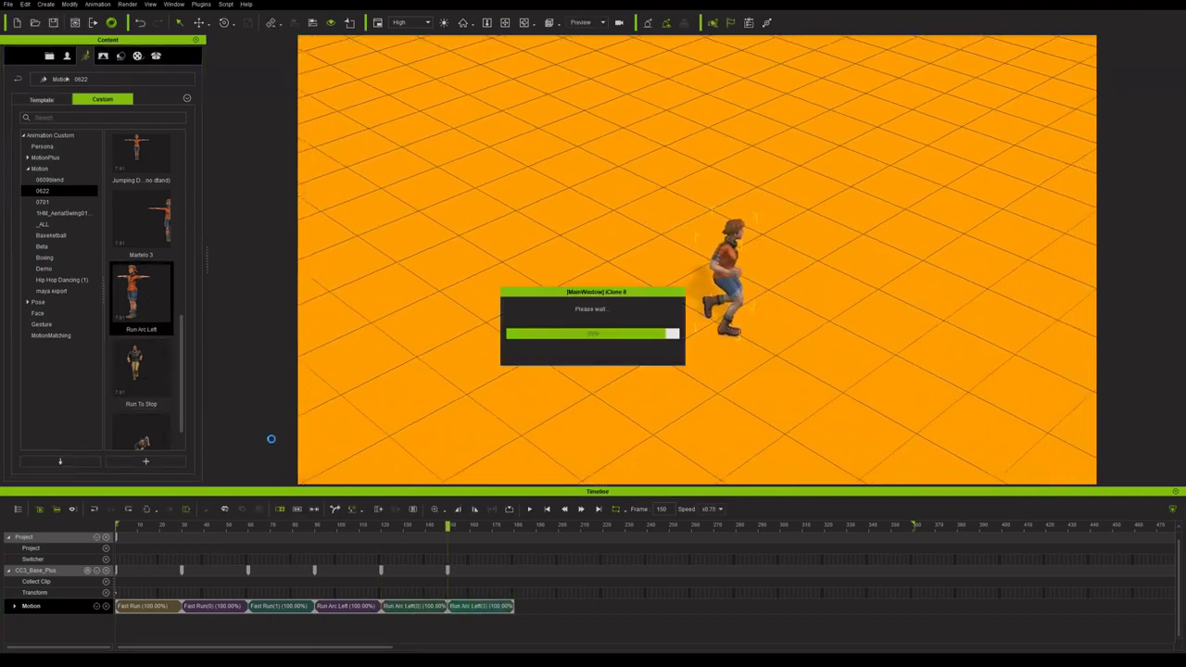
click(61, 462)
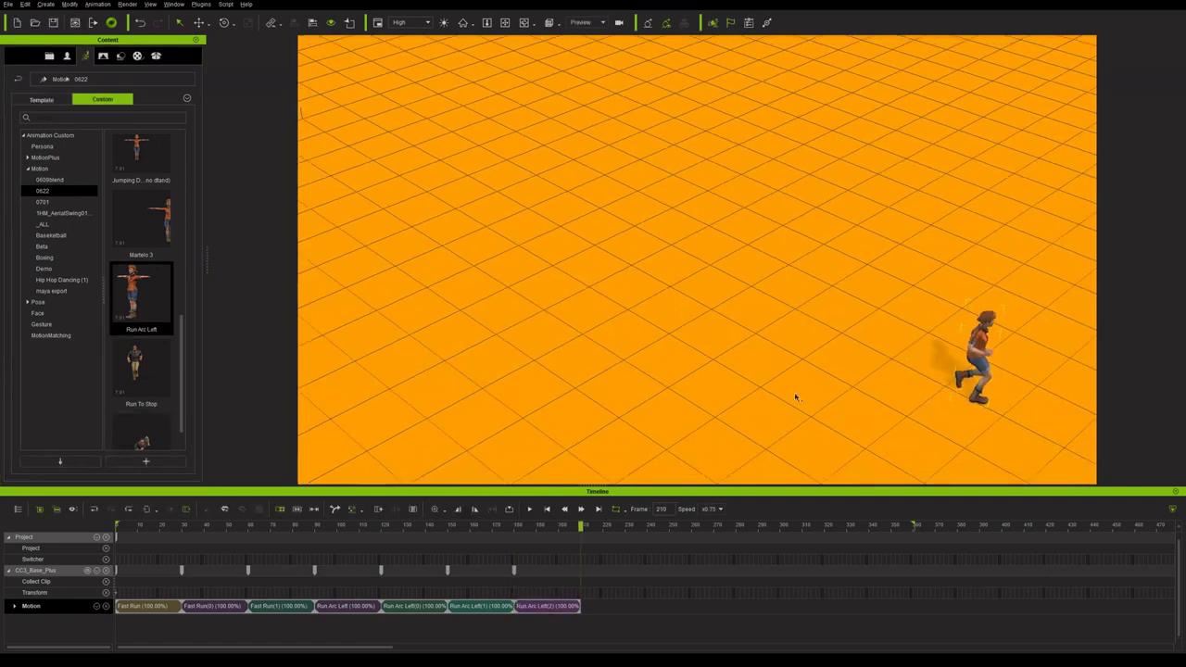
Step: Play the Fast Run and Run Arc Left sequence from the first frame to examine the character's running direction
click(545, 509)
click(529, 509)
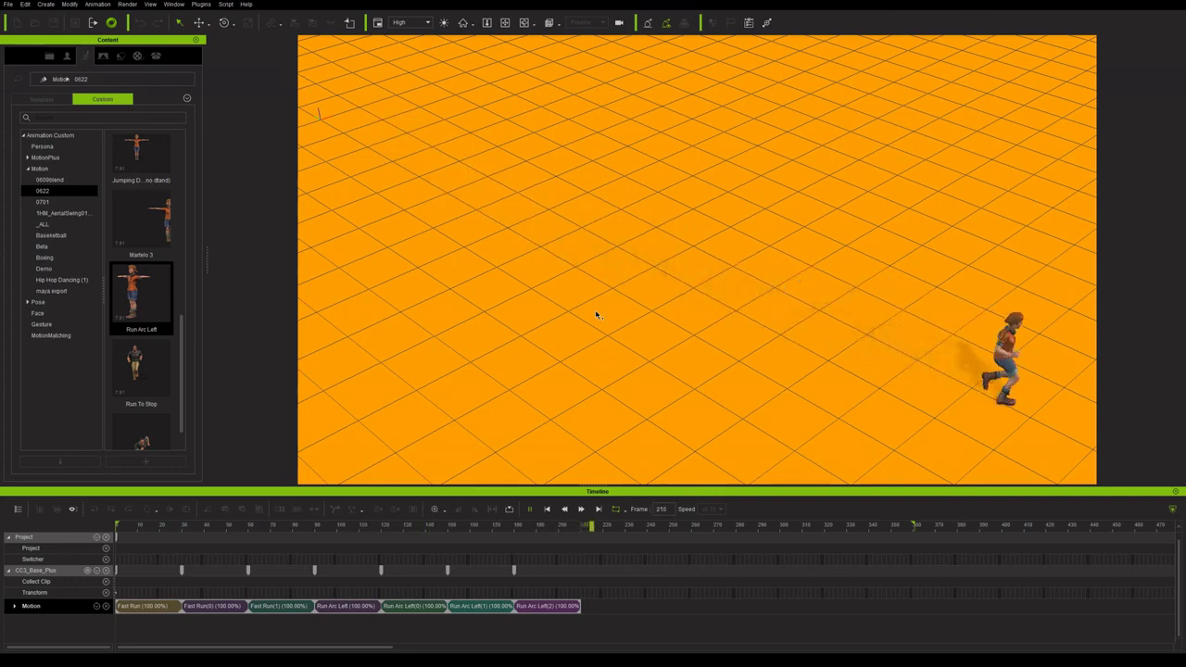
click(547, 511)
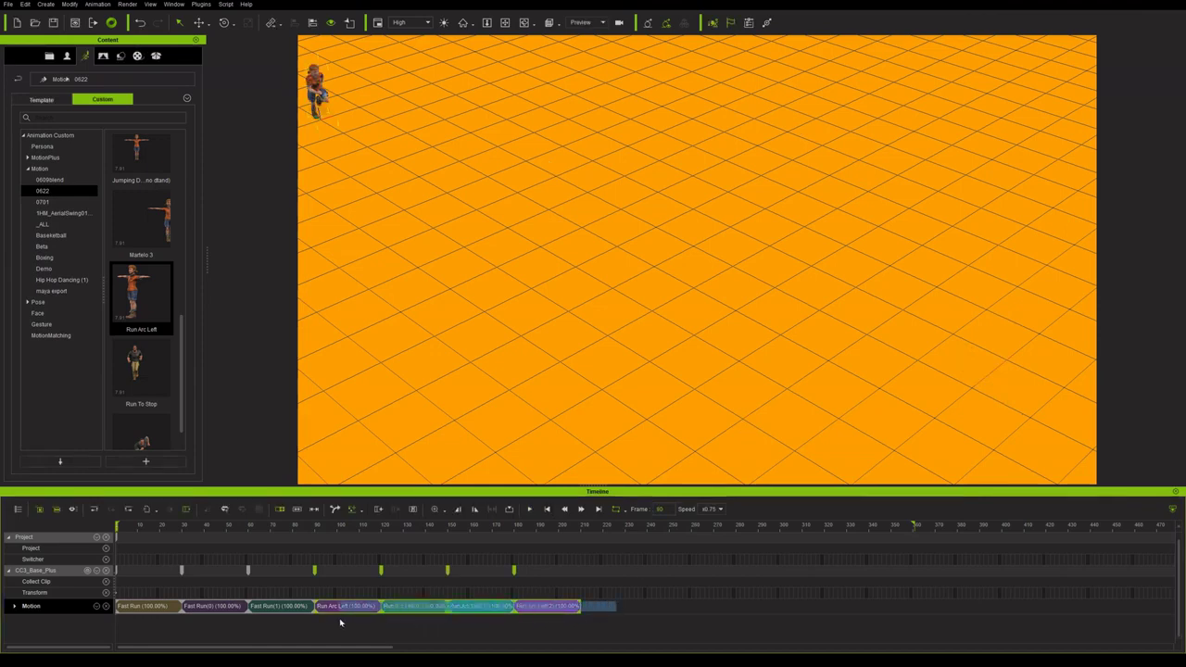
Step: Delete the four Run Arc Left clips and set the motion alignment mode to Align Position and Direction
key(ctrl+z)
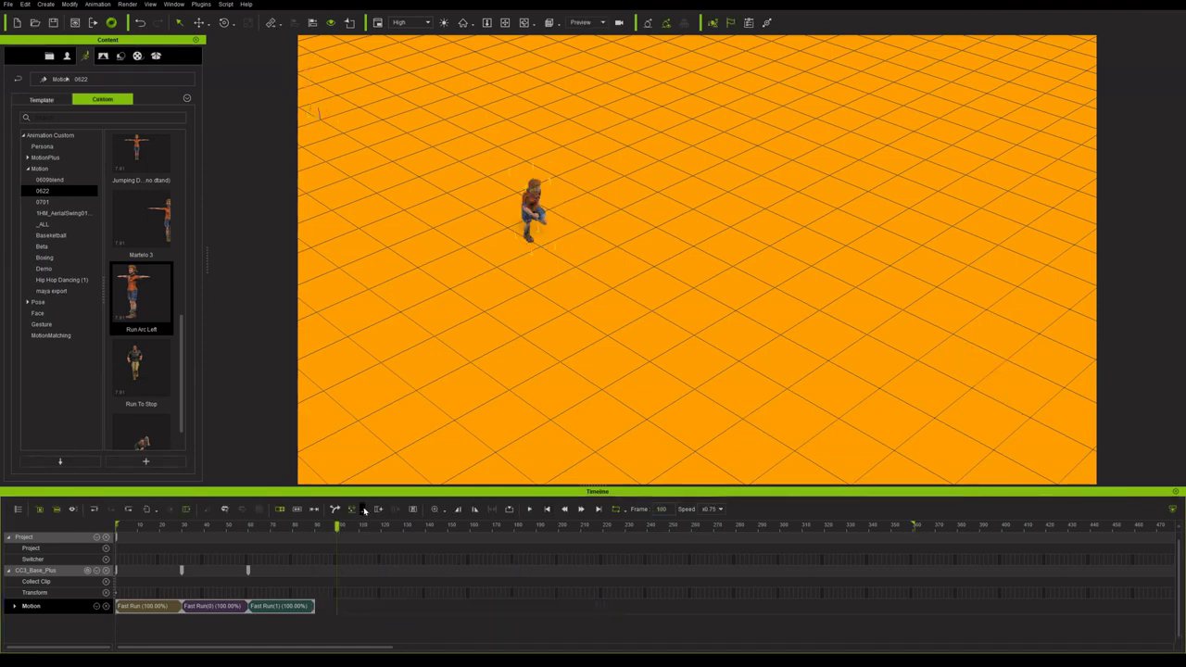
click(364, 510)
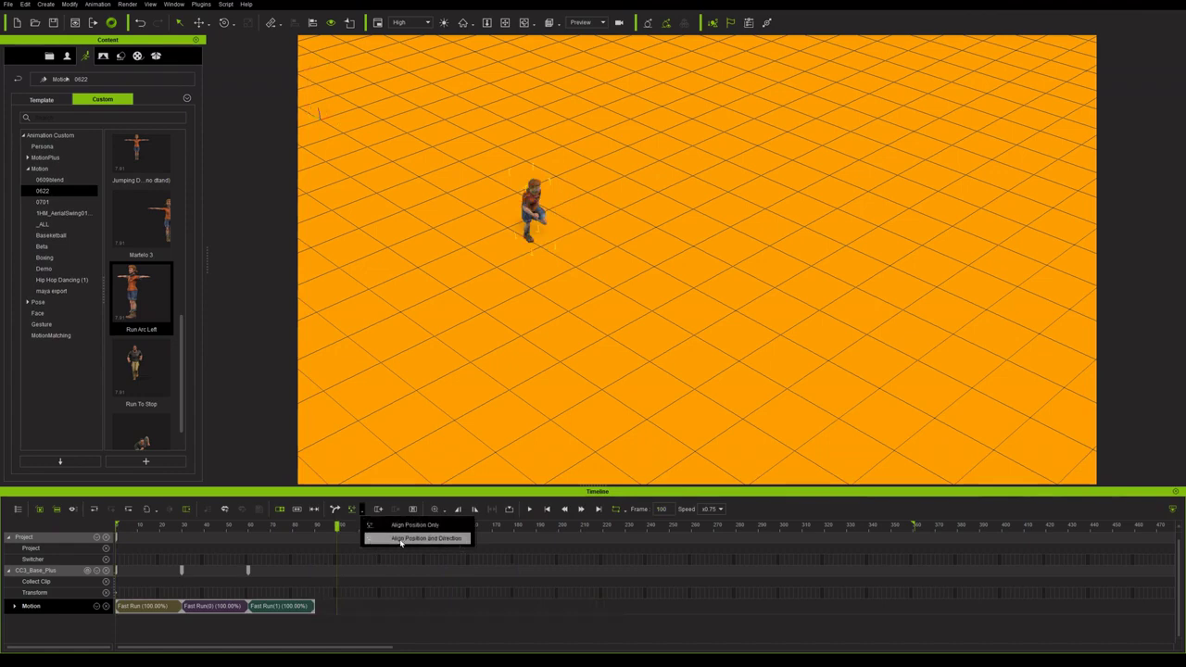
click(463, 540)
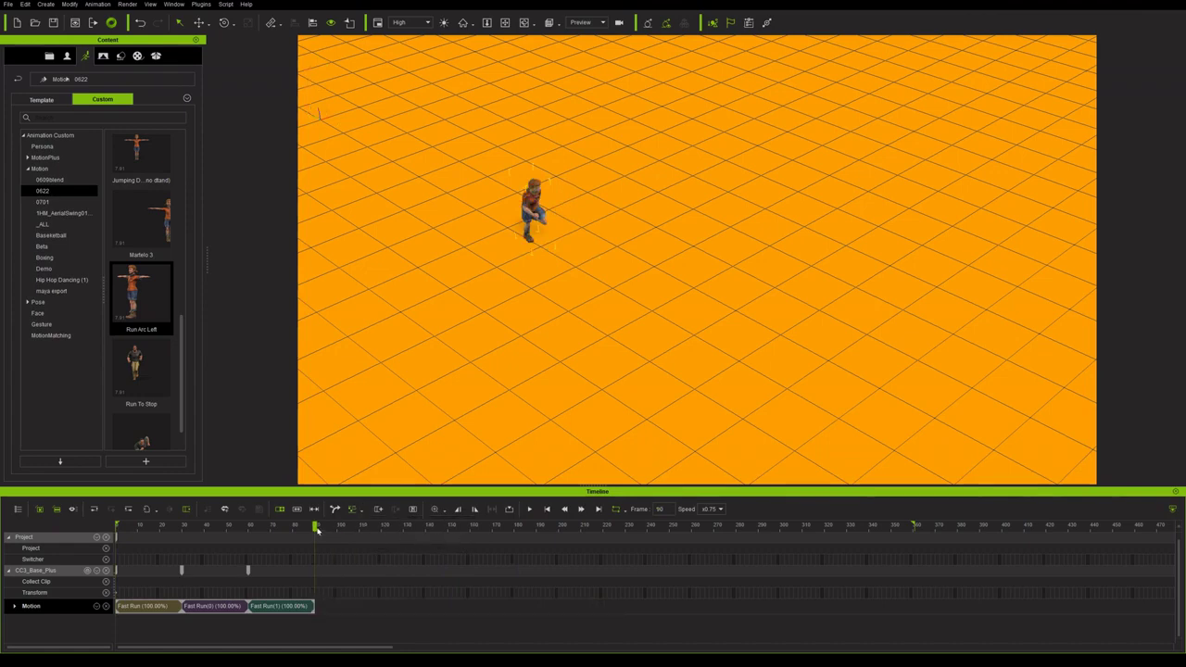
Step: Add eight consecutive Run Arc Left clips after the third Fast Run clip, from frame 90 to frame 330
click(134, 309)
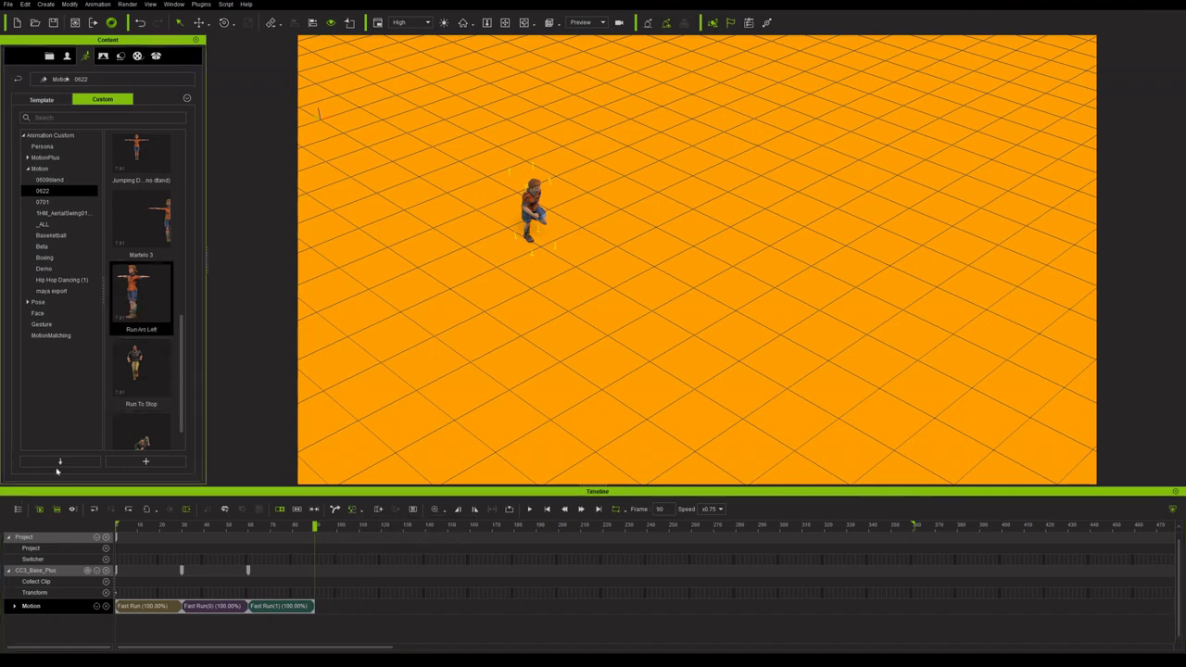
click(57, 465)
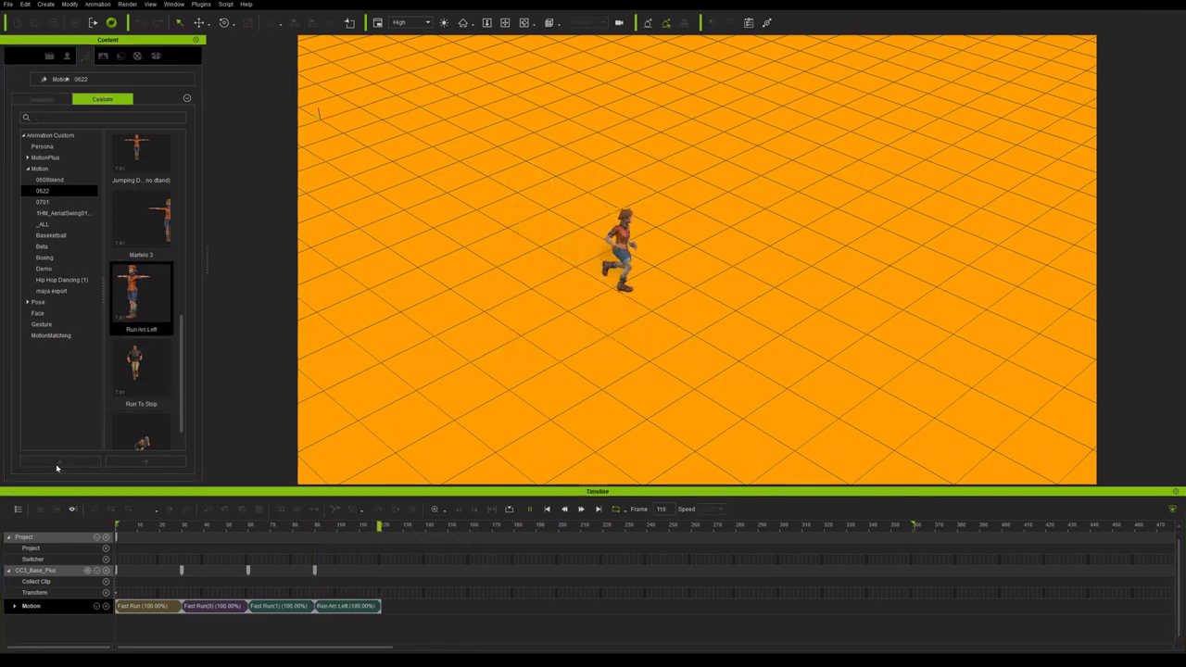
click(57, 465)
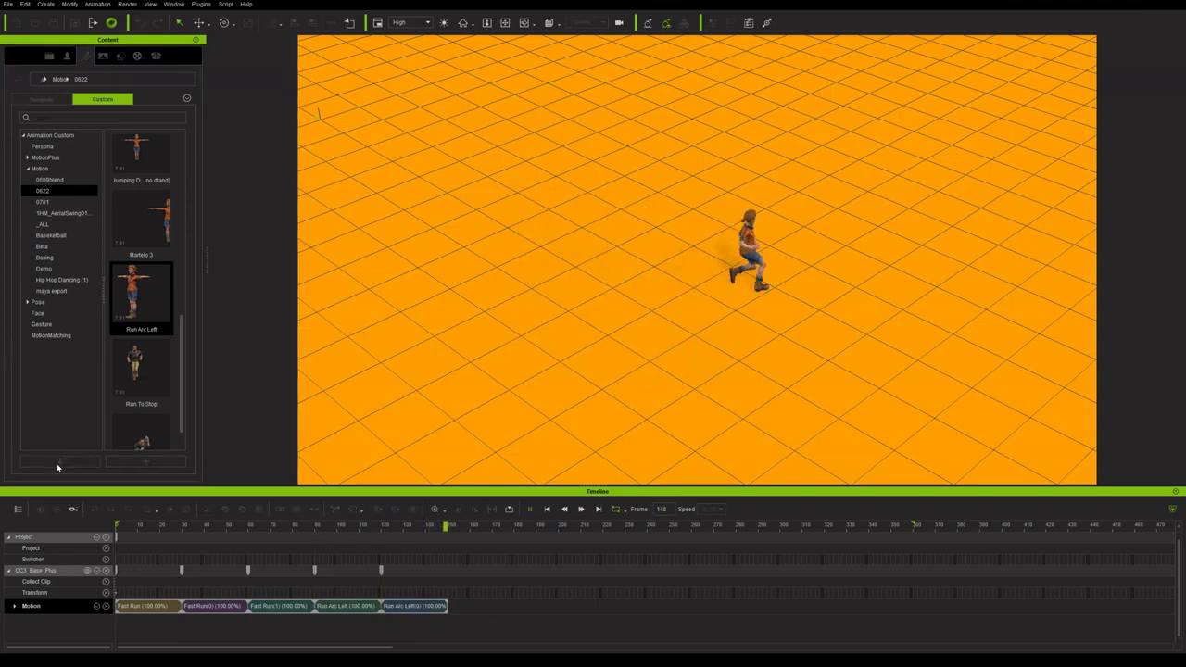
click(60, 465)
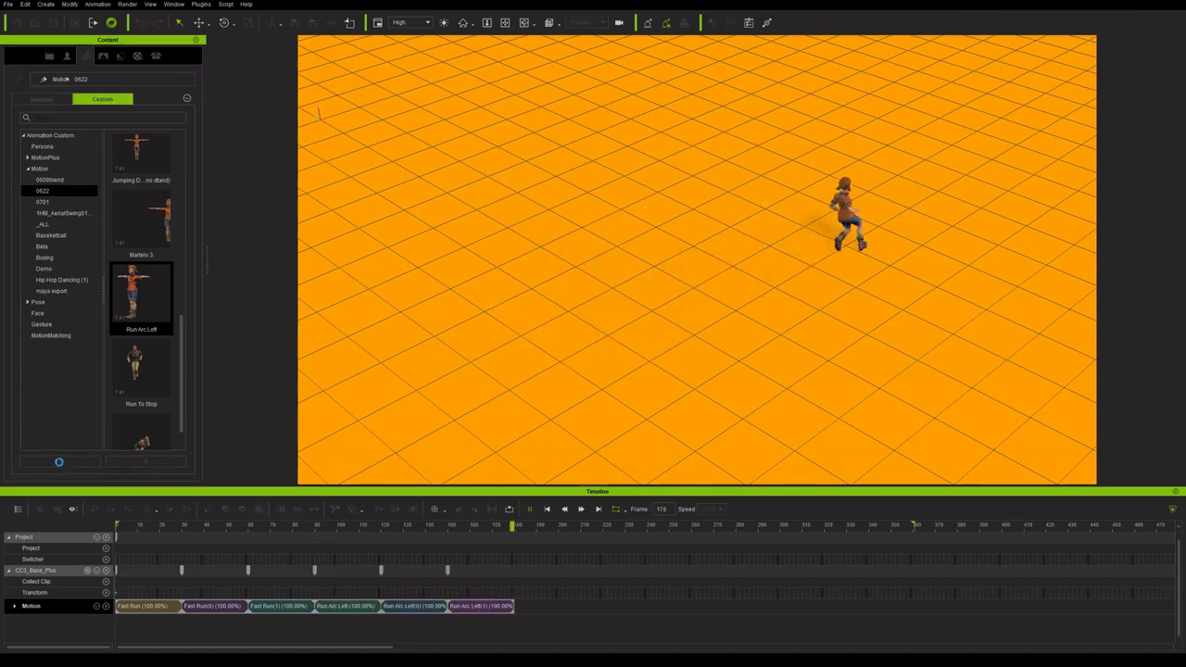
click(60, 463)
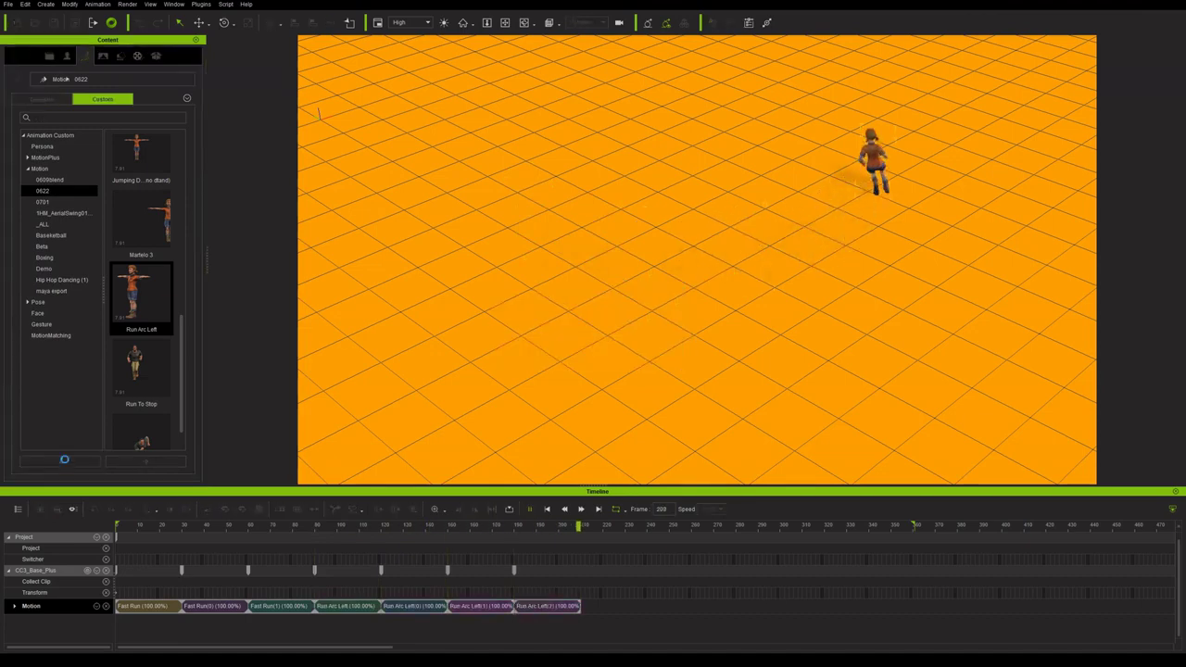
click(64, 461)
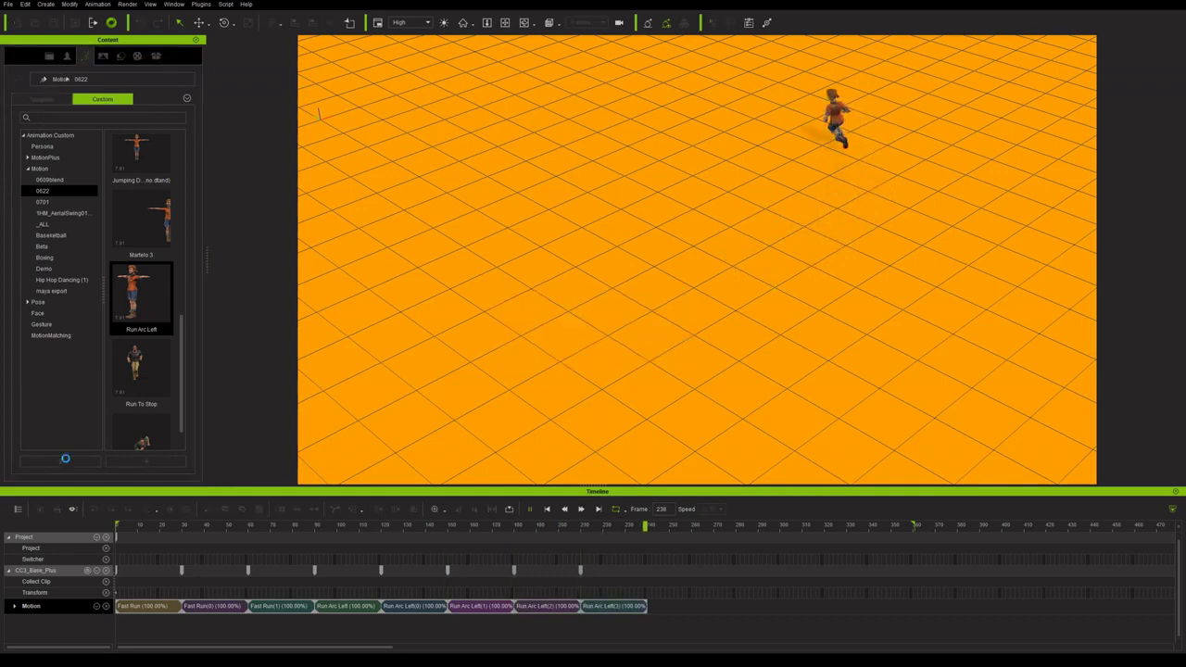
click(66, 461)
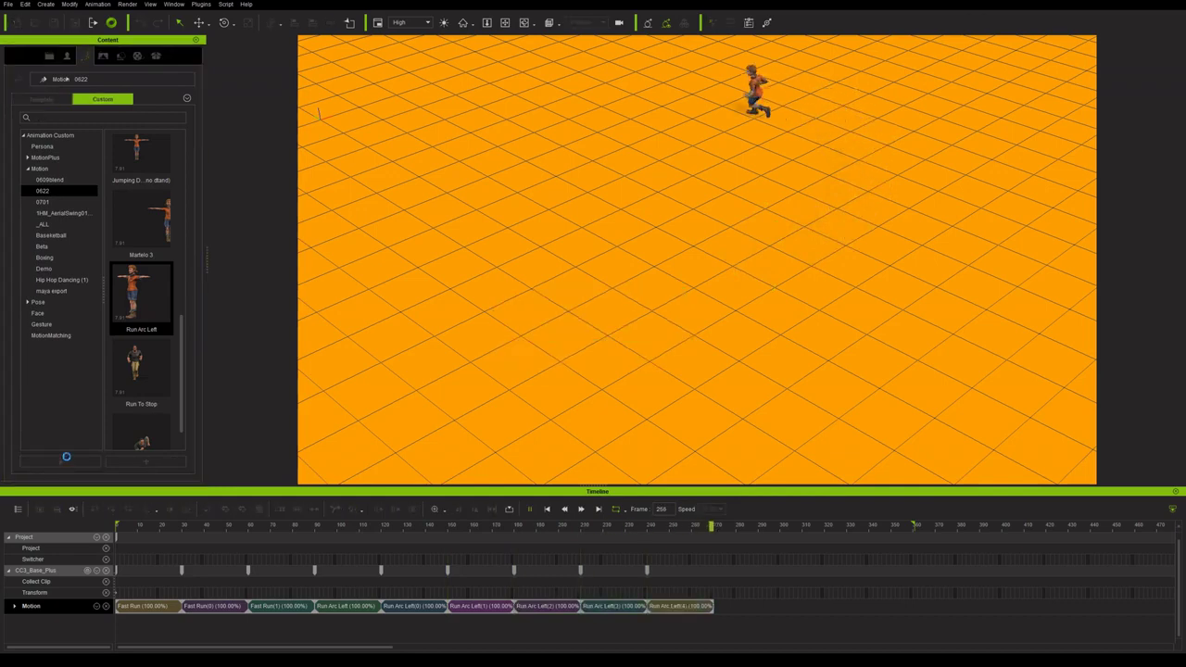
click(67, 461)
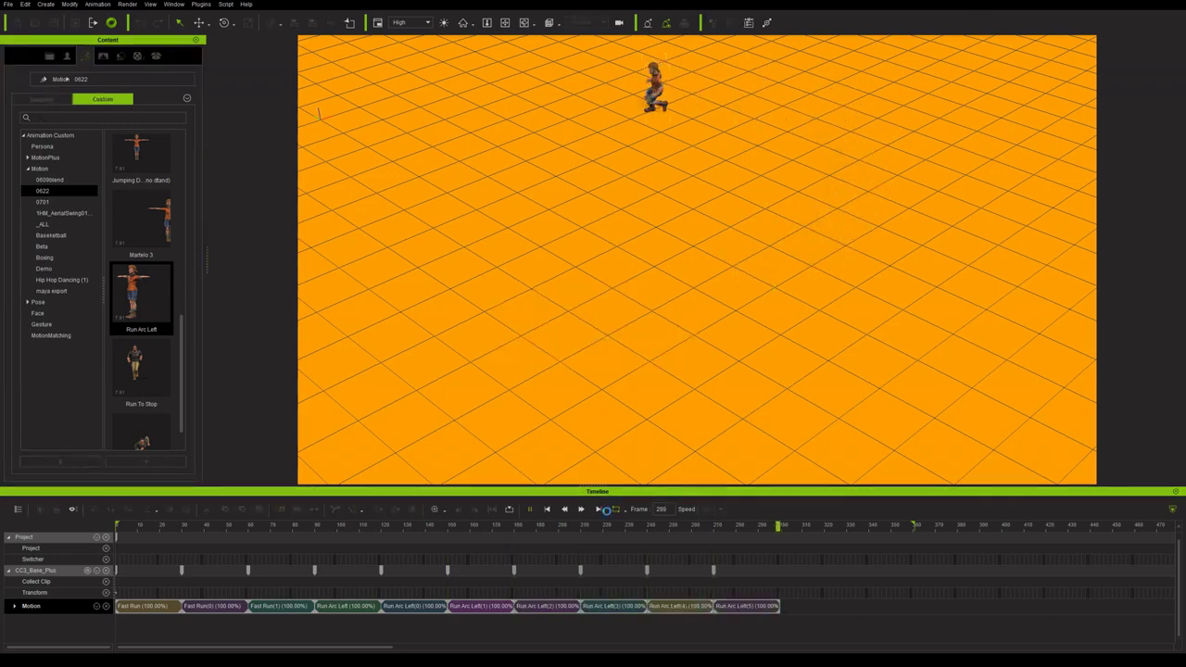
click(66, 463)
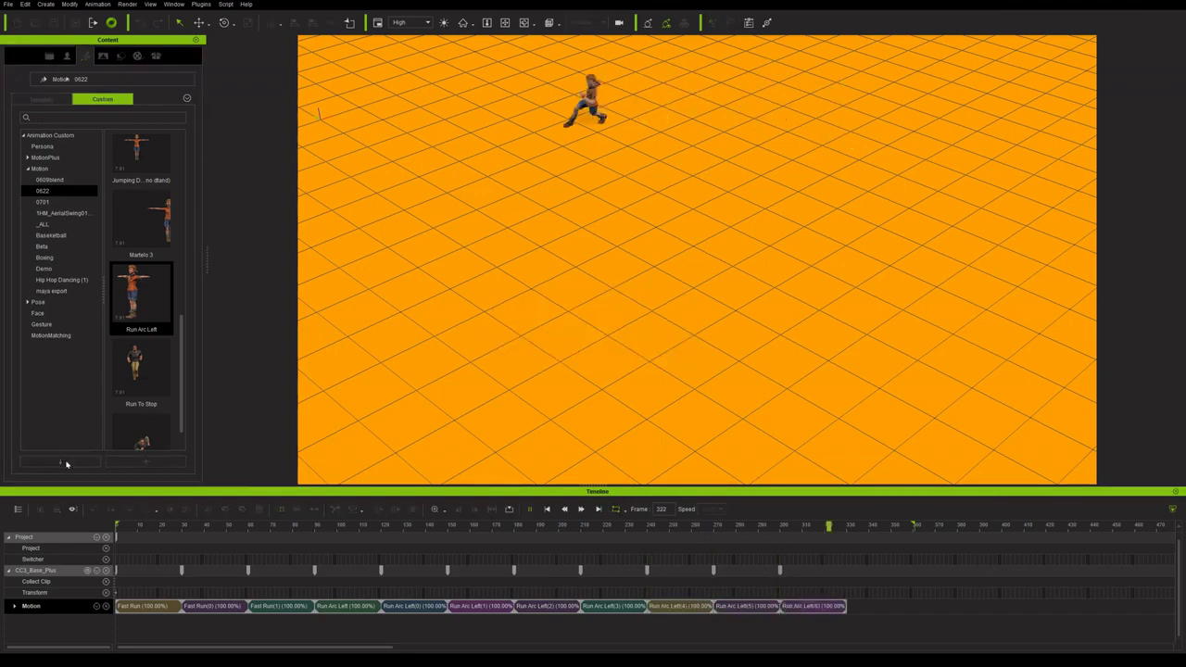
Step: Play the extended clip chain from the first frame twice to examine the character's running path and direction
click(550, 509)
click(530, 509)
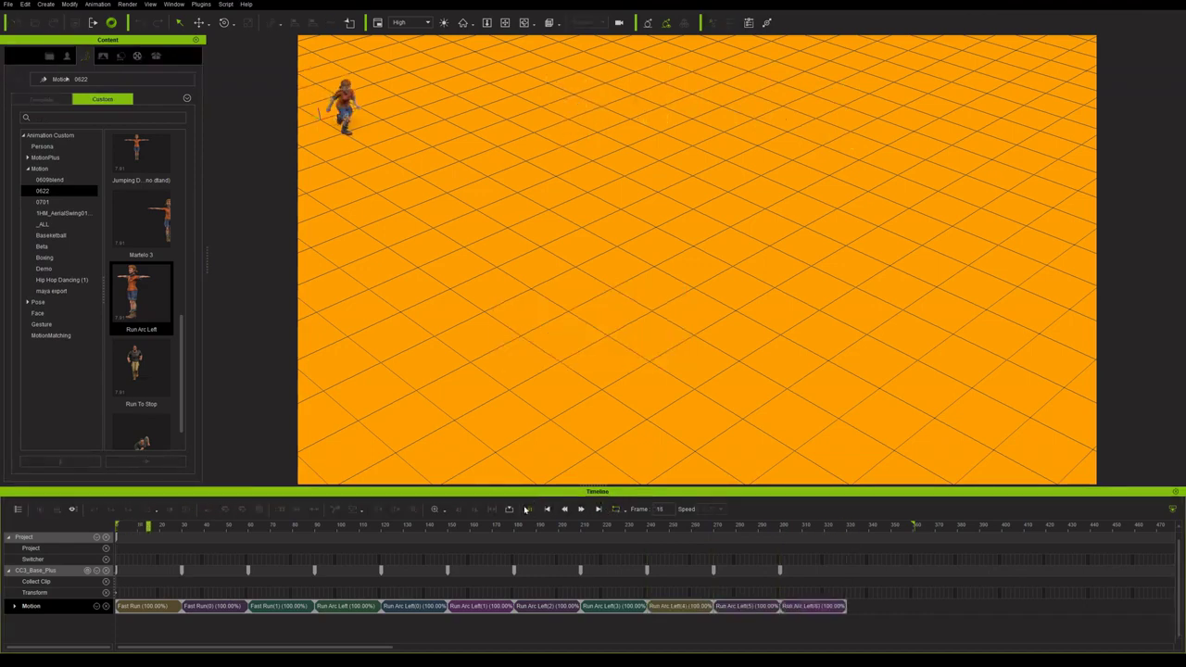
middle_drag(622, 358, 683, 371)
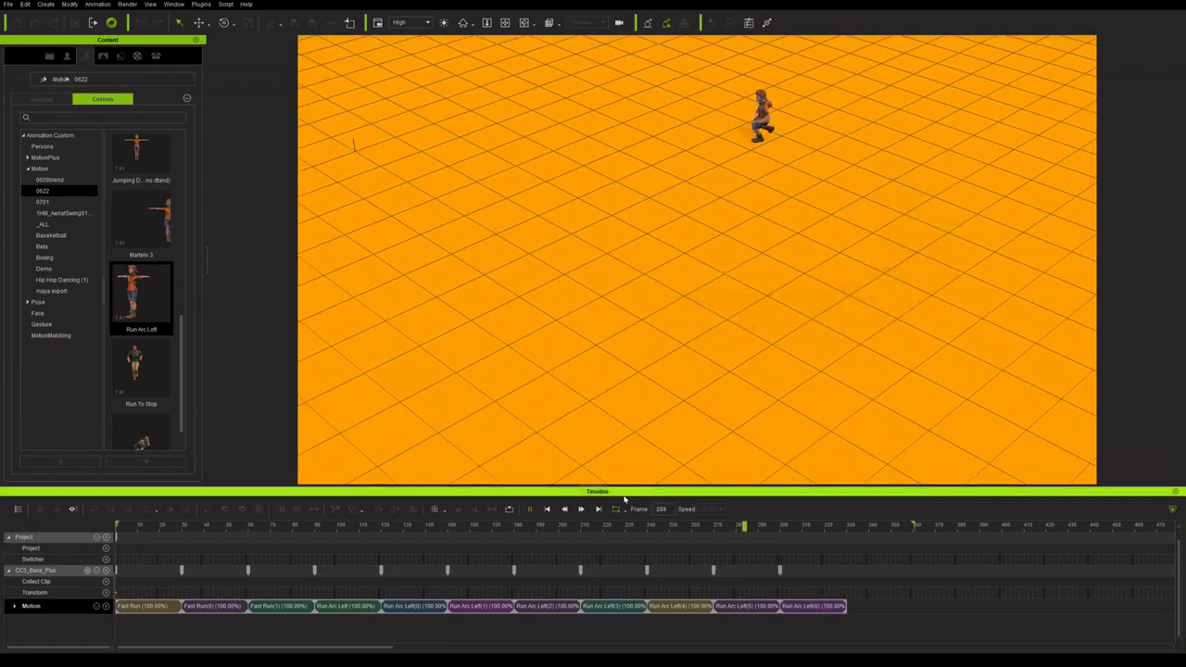
click(547, 509)
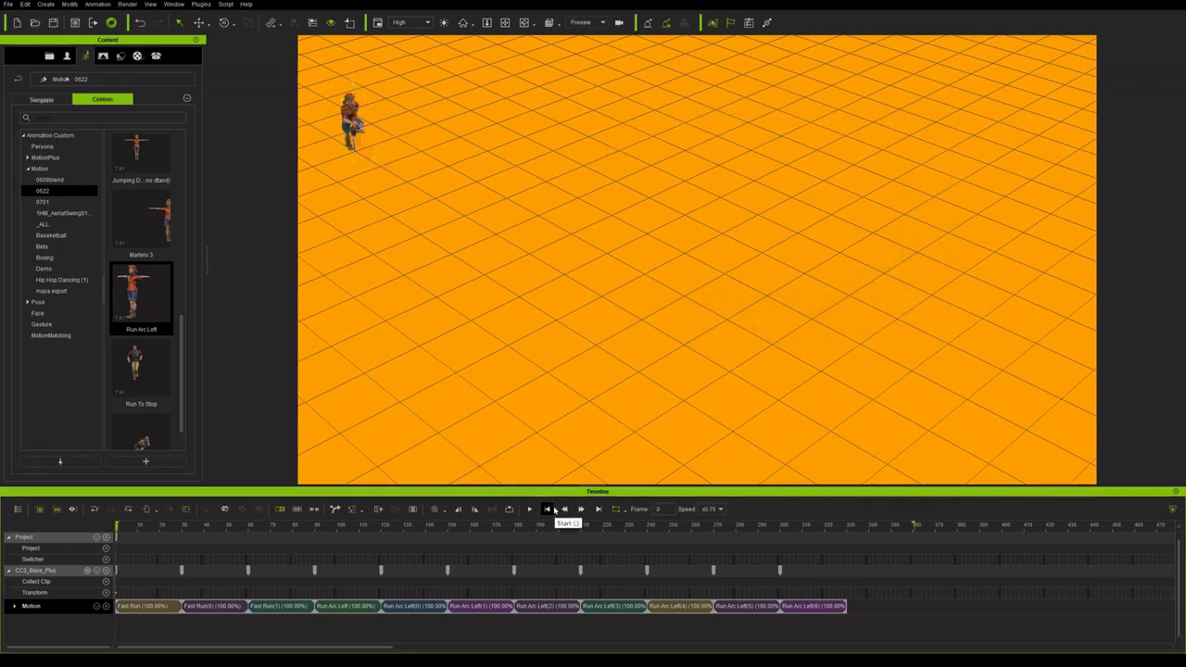
key(space)
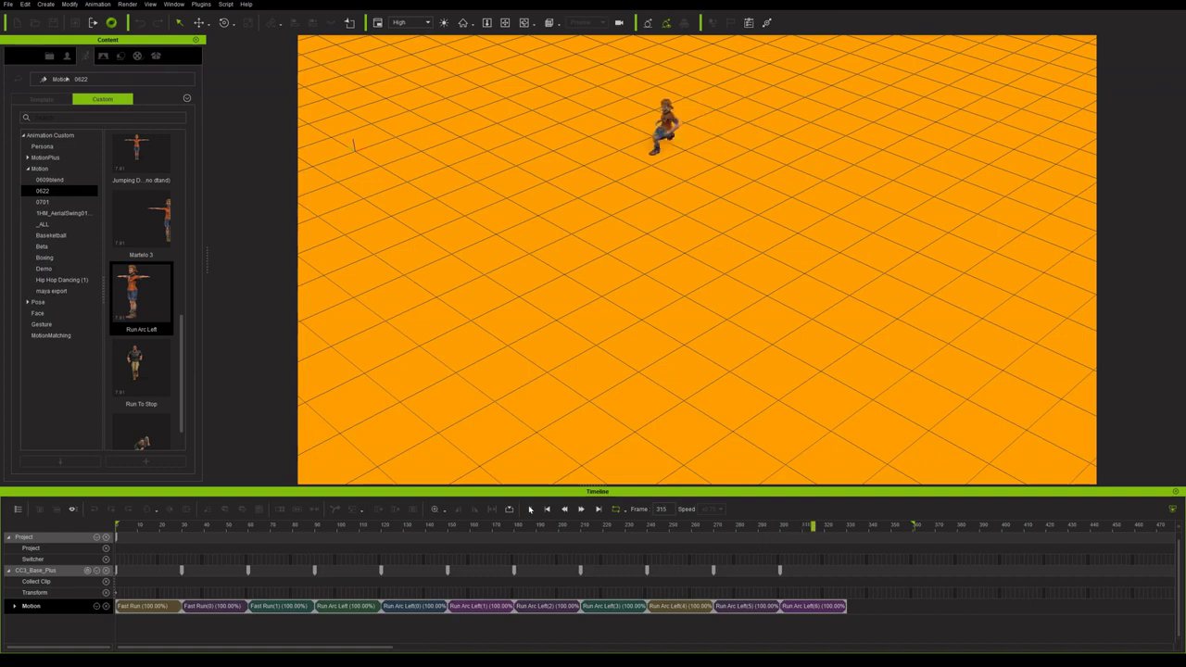
click(530, 508)
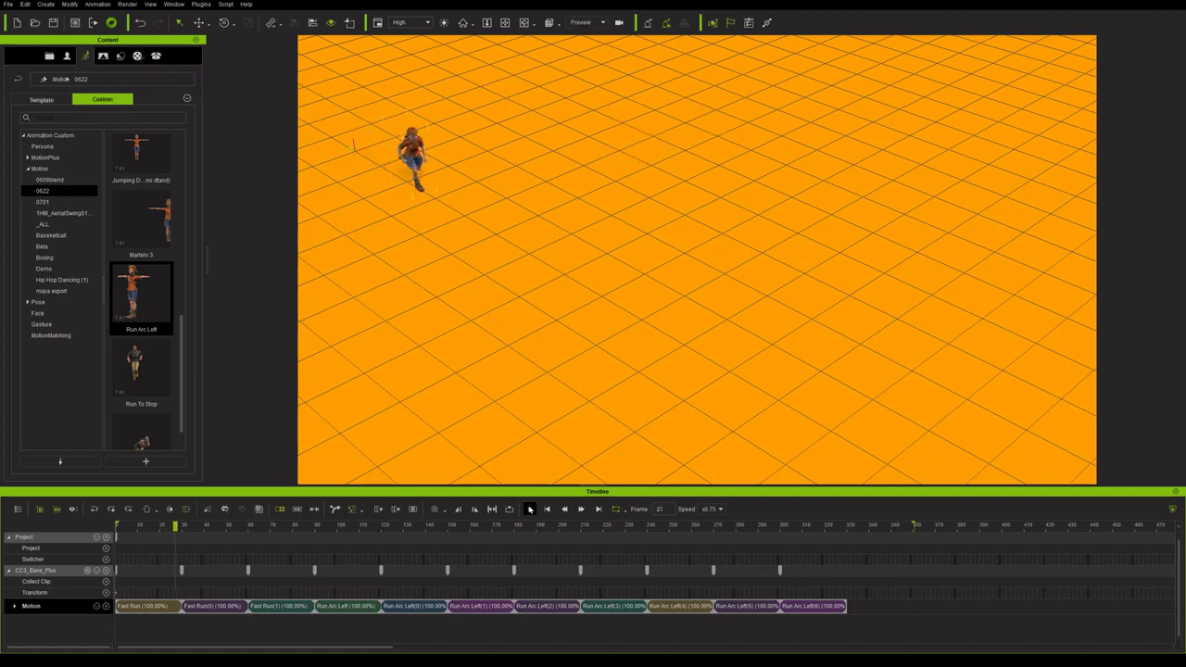